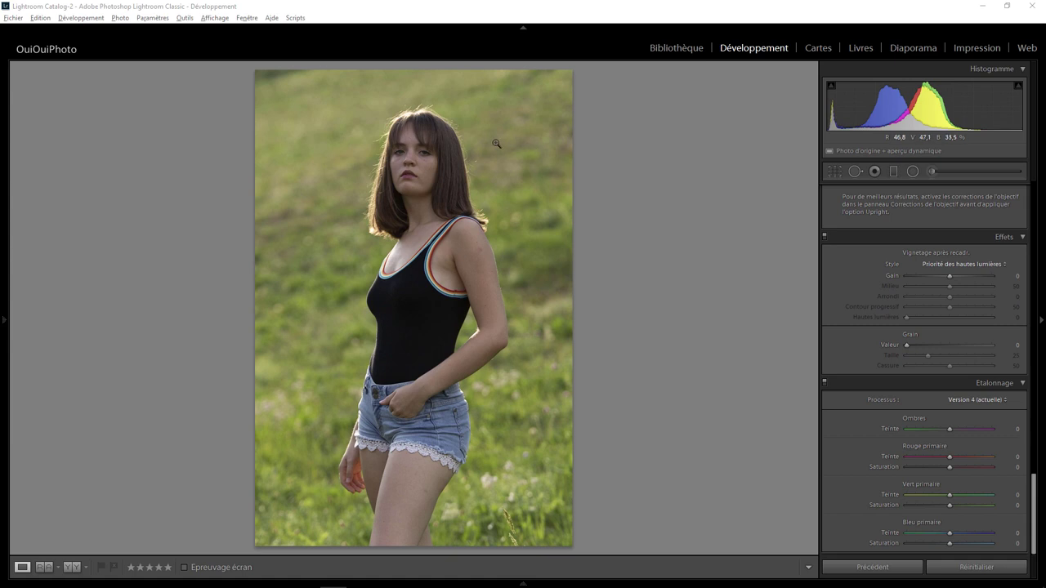
Step: Zoom in to inspect the shoulder, arm, thigh and face, returning to full view each time
left_click(484, 245)
left_click_drag(466, 199, 468, 168)
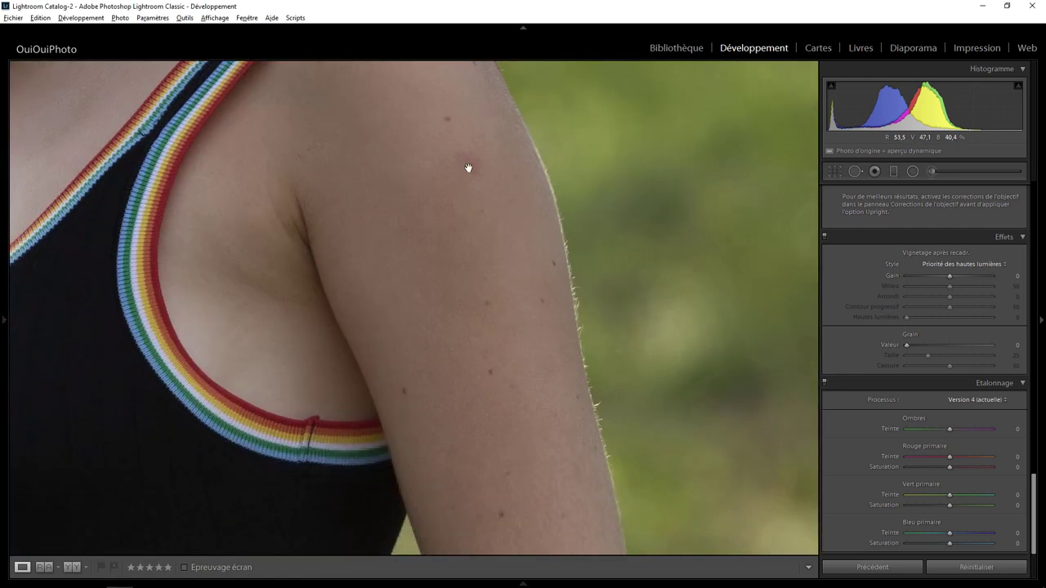
left_click(469, 167)
left_click(426, 478)
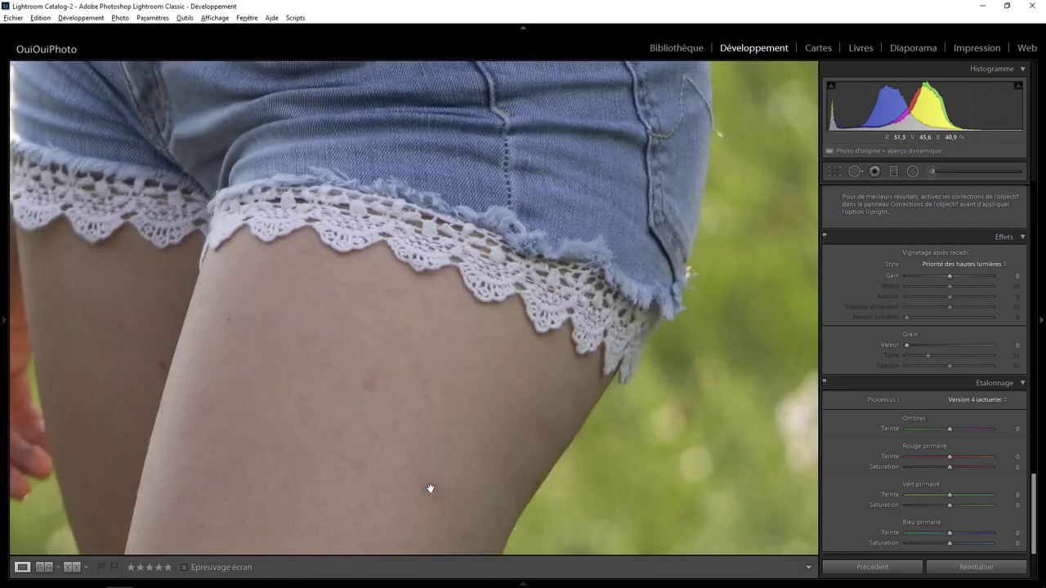
left_click(430, 488)
left_click(420, 163)
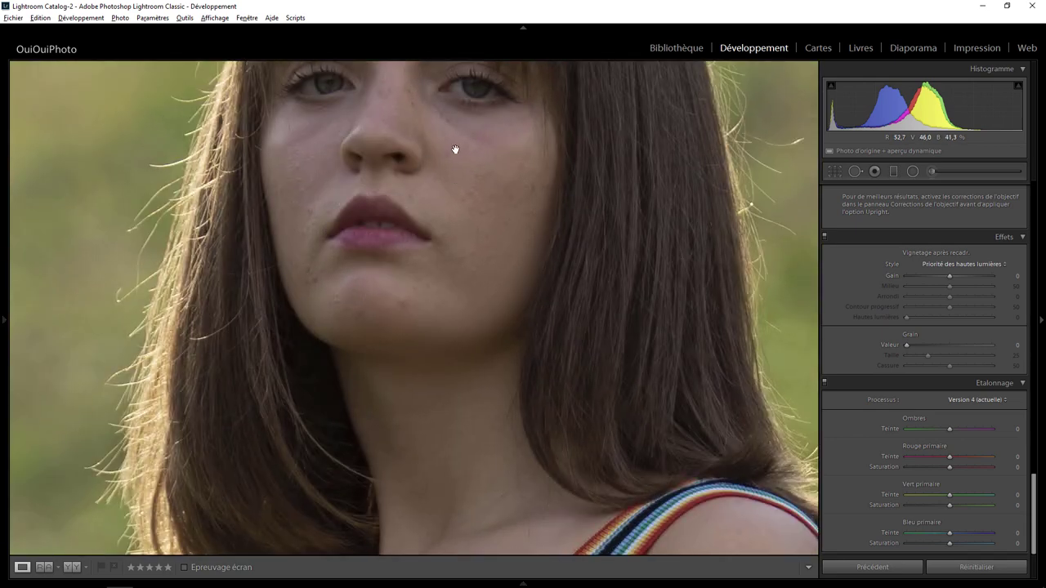
left_click(388, 200)
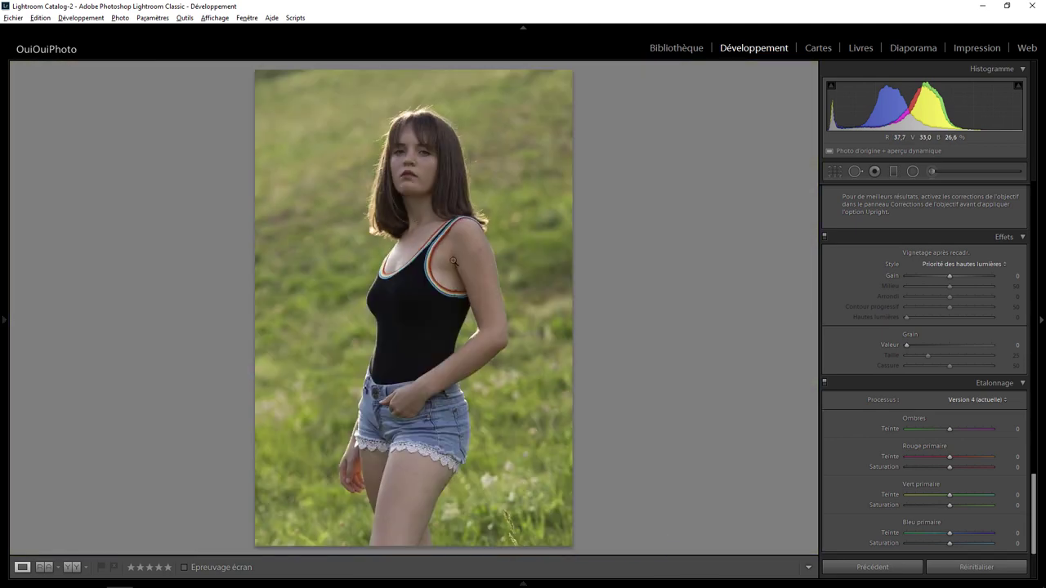
left_click(451, 270)
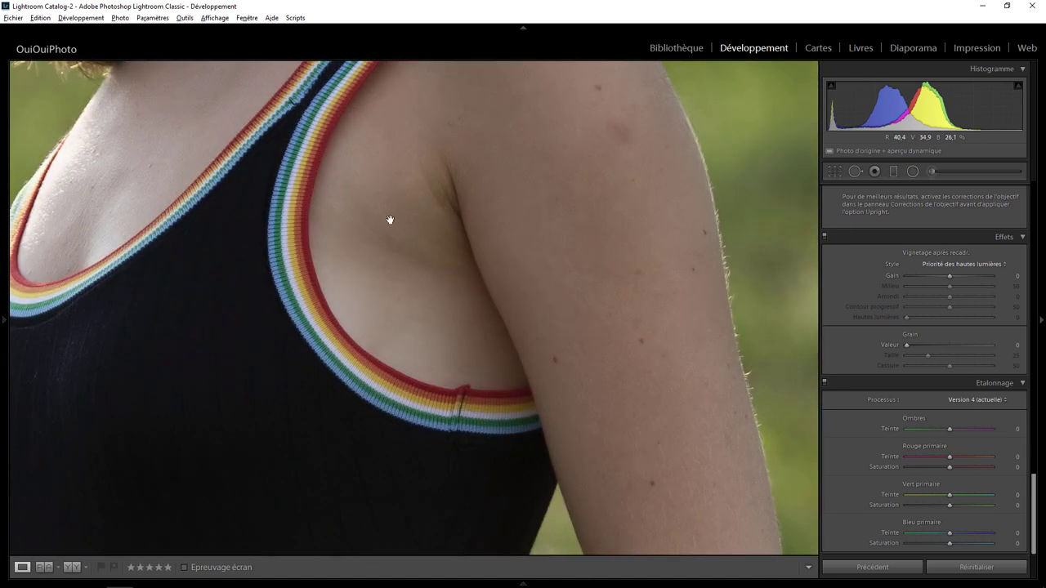
left_click(412, 241)
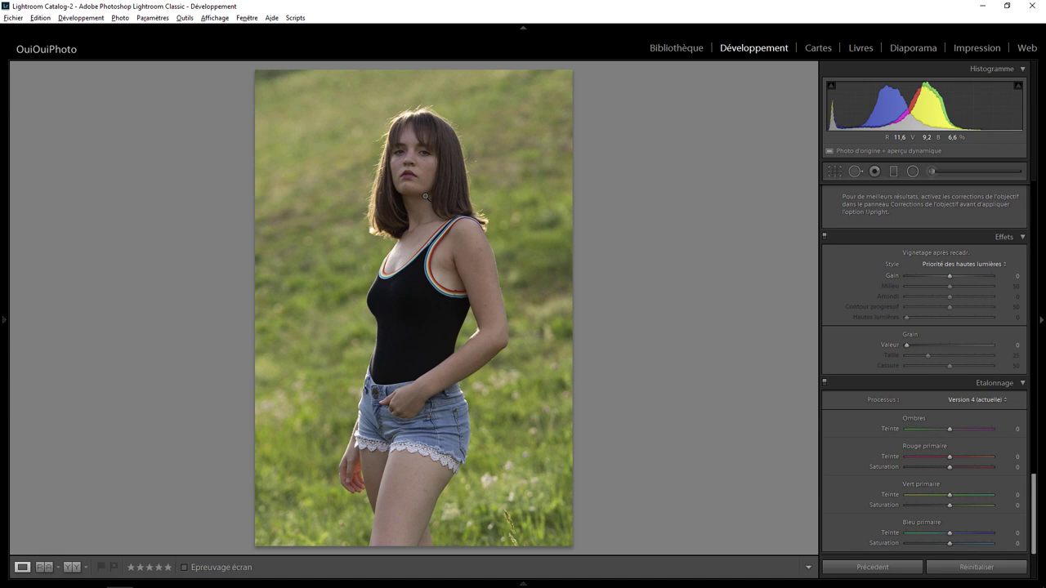
Step: Crop the portrait slightly tighter from the top-right corner at its original aspect ratio
left_click(831, 175)
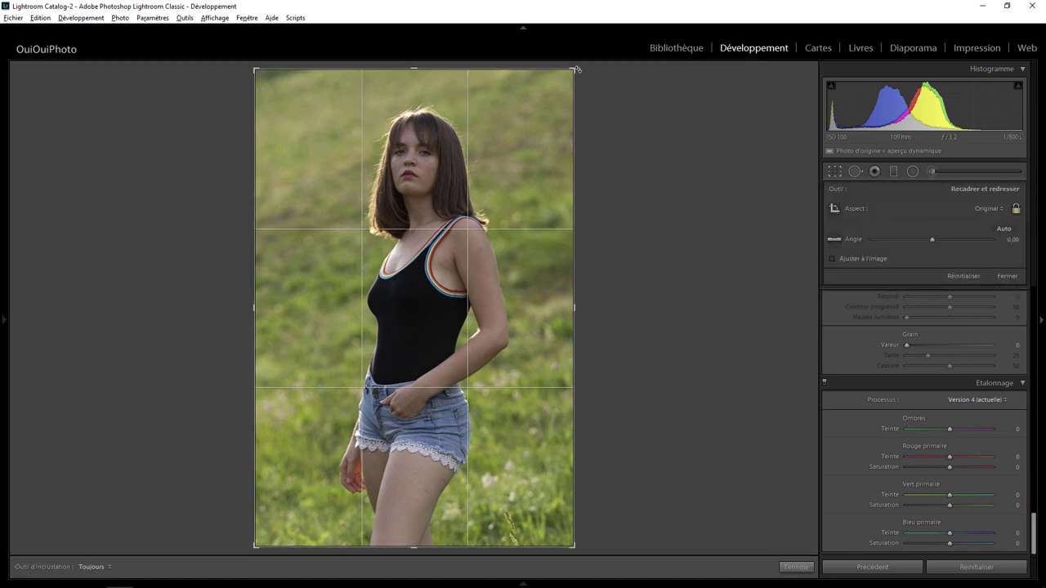
left_click_drag(575, 68, 567, 73)
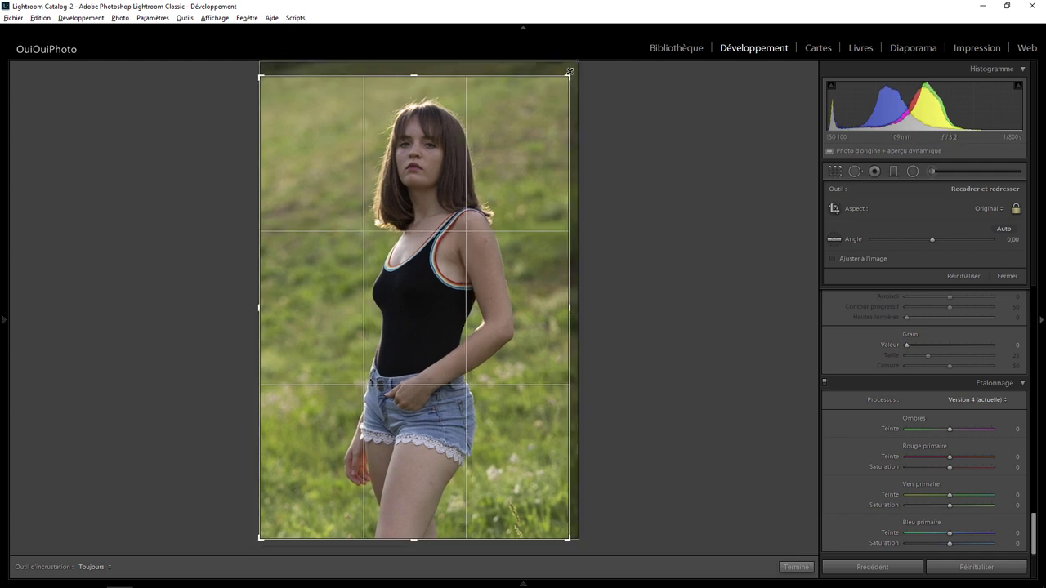
left_click(807, 567)
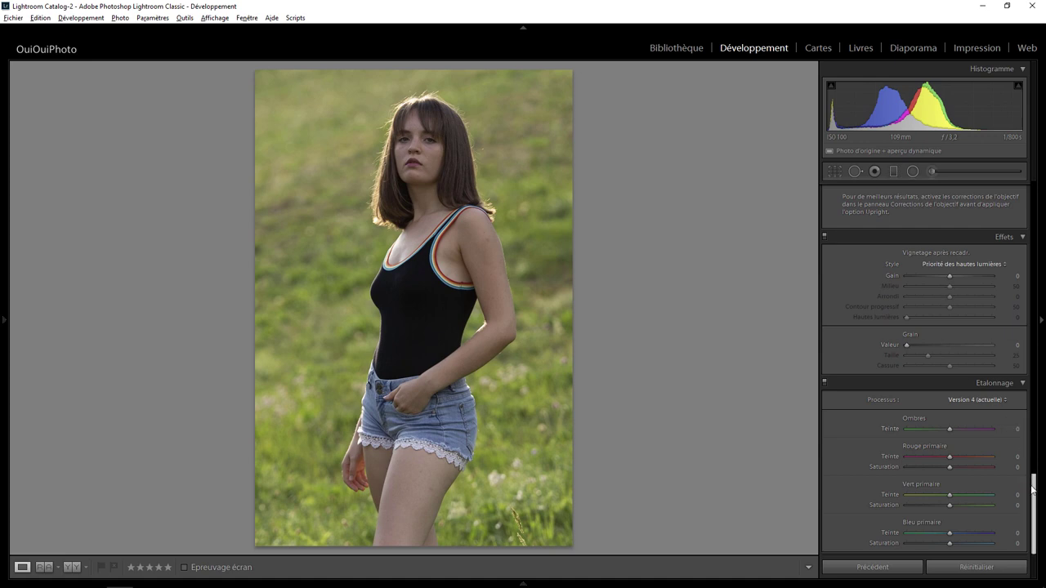
scroll(947, 327, "up", 15)
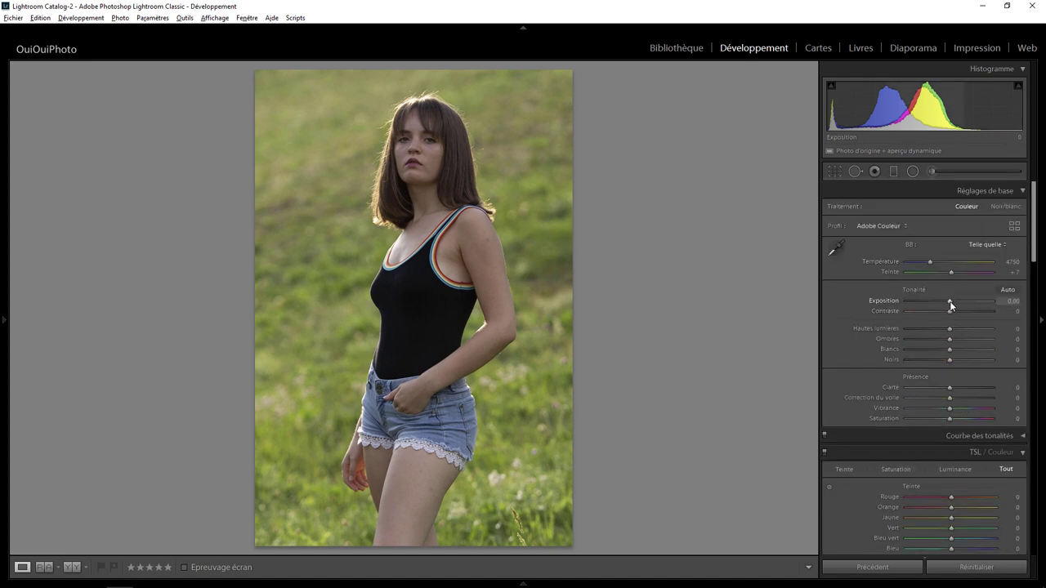
Step: Set exposure to +0,80, add a +0.44-exposure radial filter around the head, and set Clarté +18
left_click_drag(950, 301, 955, 301)
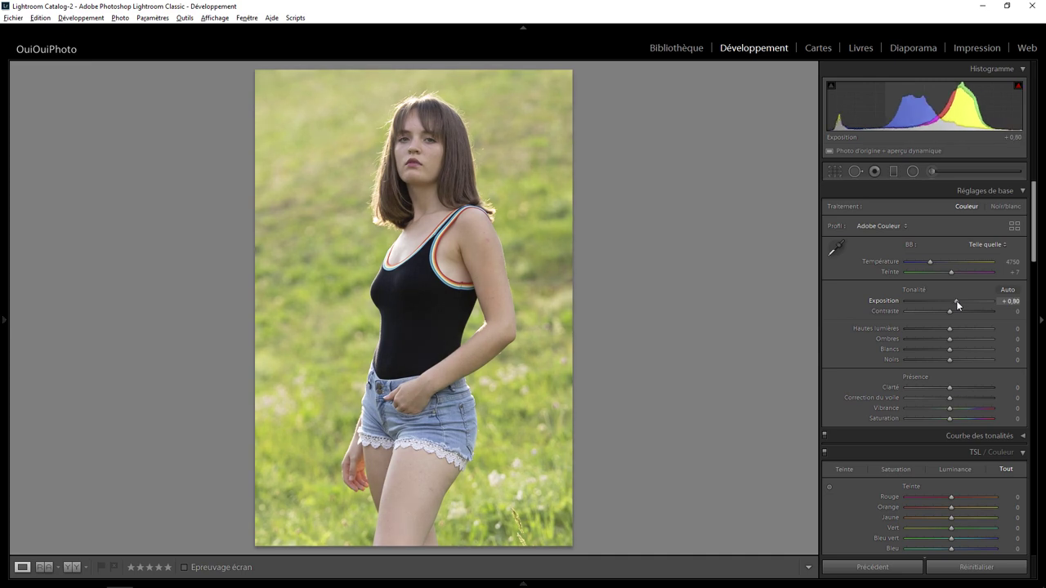
left_click(913, 172)
mouse_move(415, 127)
left_mouse_down()
mouse_move(620, 201)
mouse_move(633, 222)
left_mouse_up()
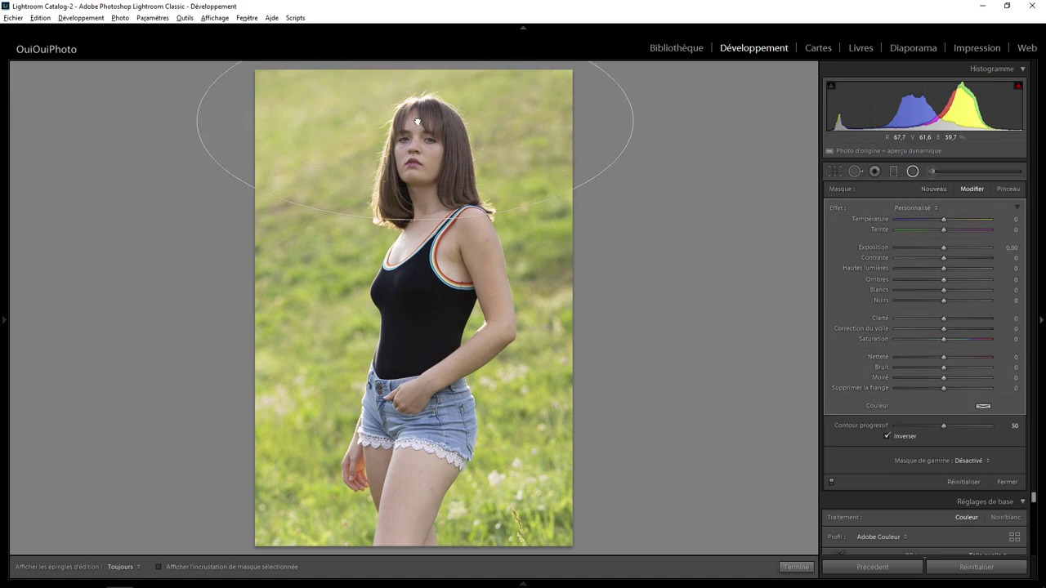
left_click_drag(943, 248, 950, 252)
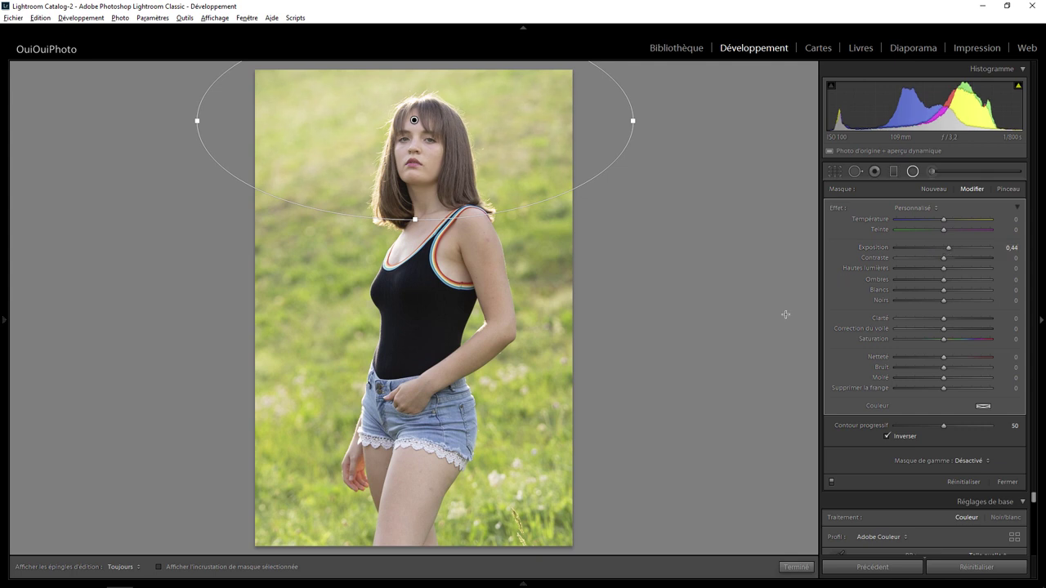
left_click(796, 568)
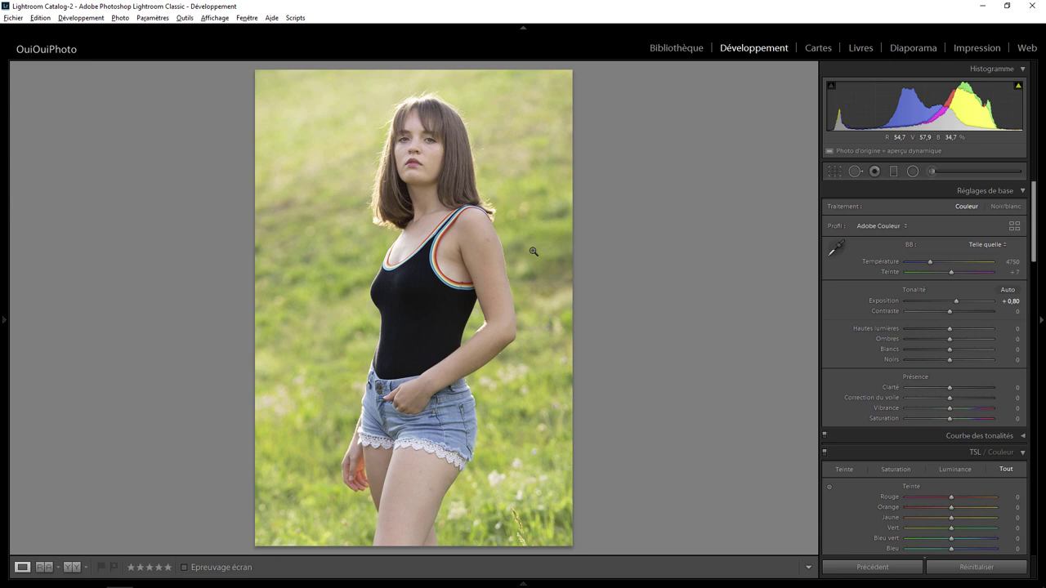
left_click_drag(950, 389, 958, 394)
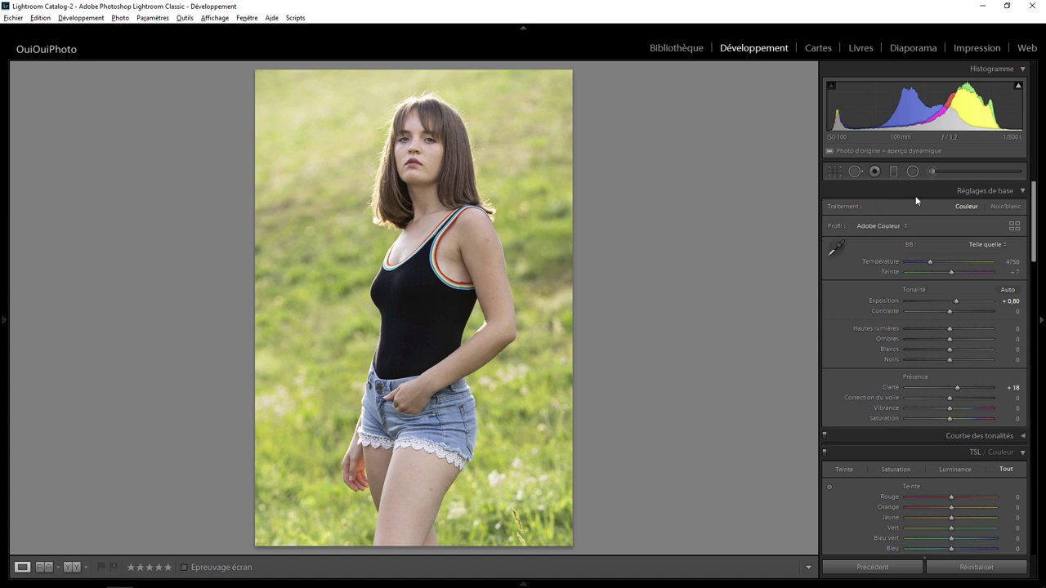
left_click(913, 170)
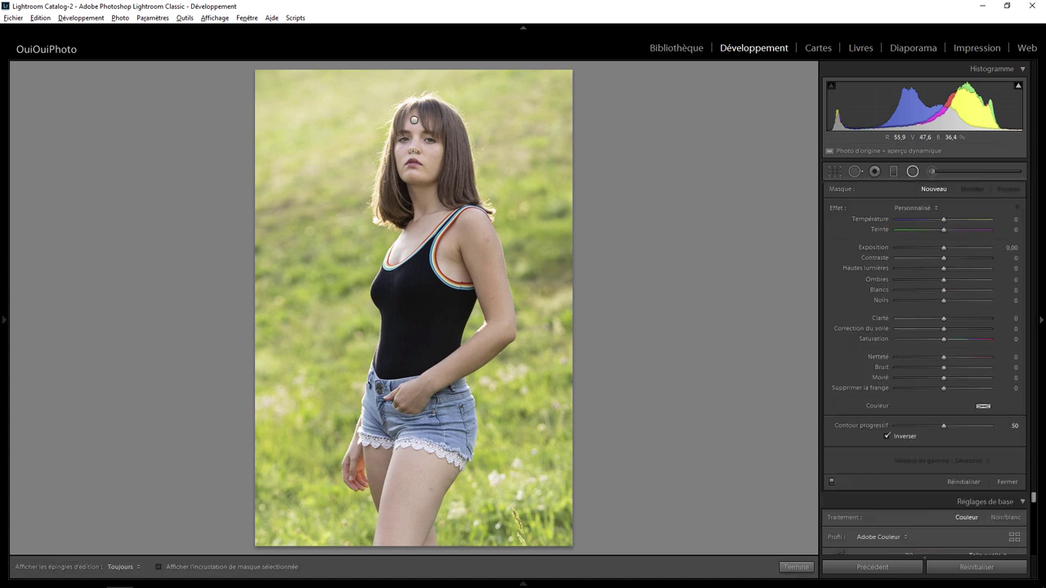
Step: Draw an oval radial filter over the face with Clarté set to -17
left_click_drag(412, 151, 446, 193)
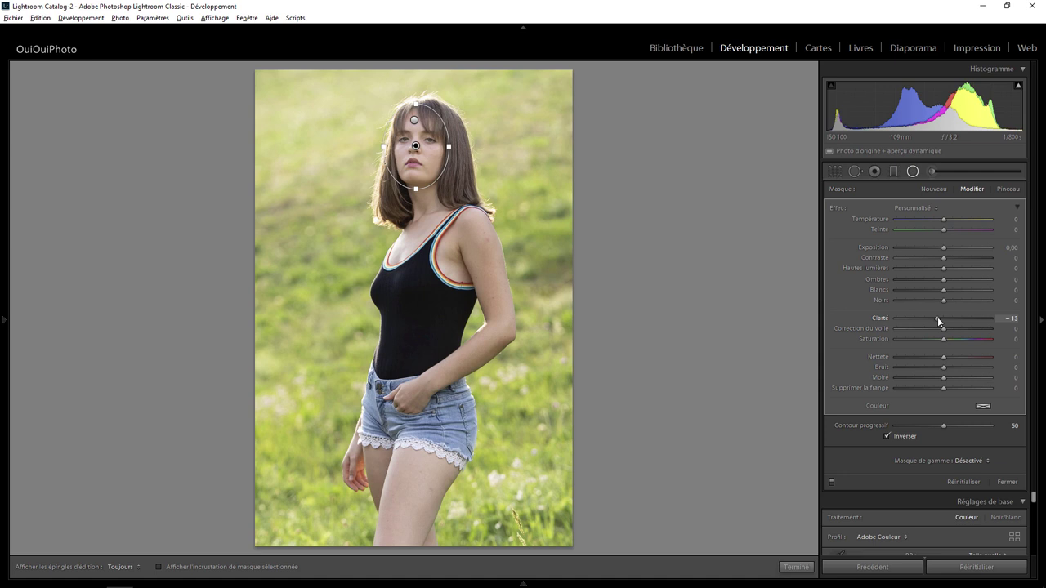
left_click_drag(935, 317, 934, 318)
left_click(796, 567)
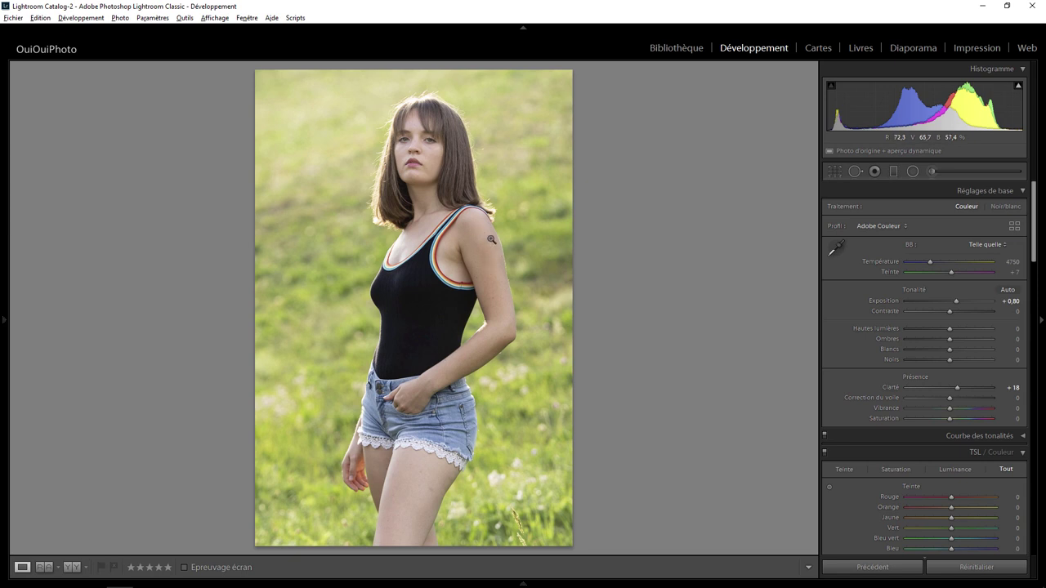
Step: Paint a brush mask over the background right of the head, the top-left area, and beside the arm
left_click(931, 171)
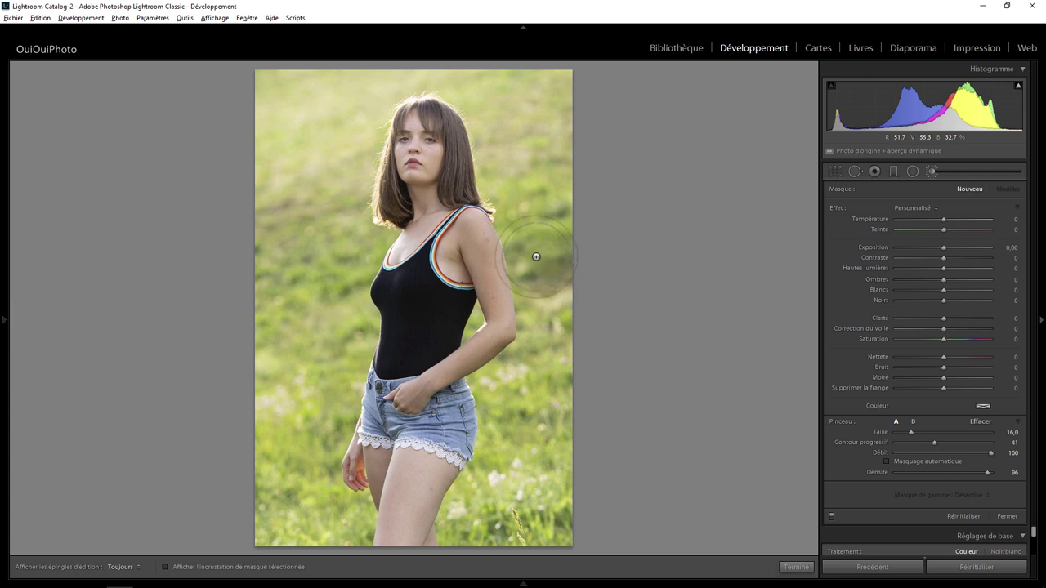
scroll(536, 257, "up", 4)
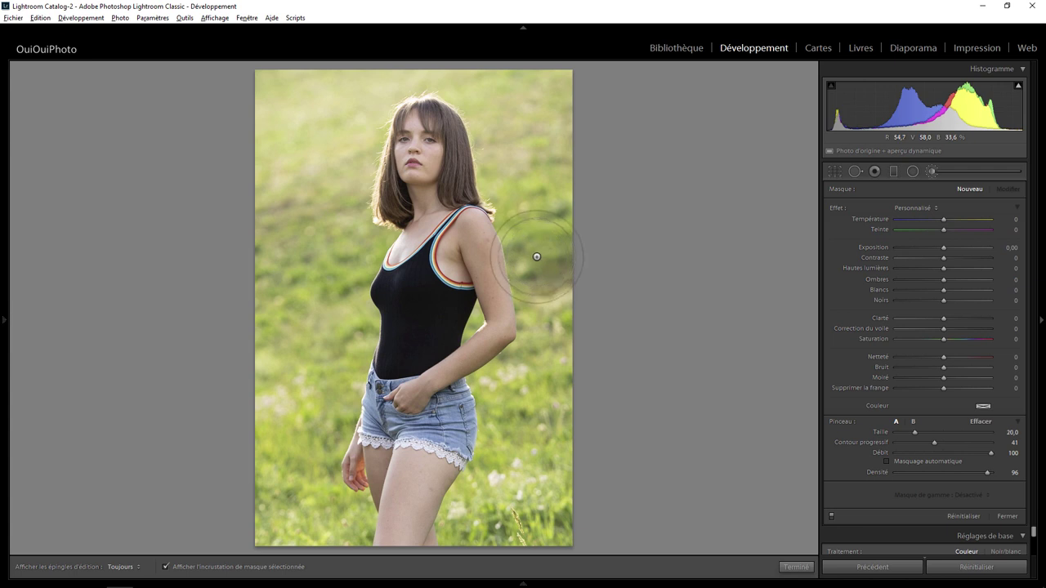
key("h")
mouse_move(537, 256)
left_mouse_down()
mouse_move(525, 129)
mouse_move(498, 93)
mouse_move(501, 152)
mouse_move(553, 229)
mouse_move(523, 368)
mouse_move(490, 425)
mouse_move(466, 515)
mouse_move(544, 379)
mouse_move(490, 164)
left_mouse_up()
mouse_move(404, 89)
left_mouse_down()
mouse_move(237, 96)
mouse_move(352, 112)
mouse_move(327, 187)
mouse_move(367, 245)
mouse_move(286, 245)
mouse_move(324, 297)
mouse_move(326, 393)
mouse_move(294, 490)
mouse_move(270, 482)
mouse_move(331, 528)
mouse_move(372, 507)
mouse_move(384, 458)
left_mouse_up()
scroll(425, 384, "down", 6)
key("h")
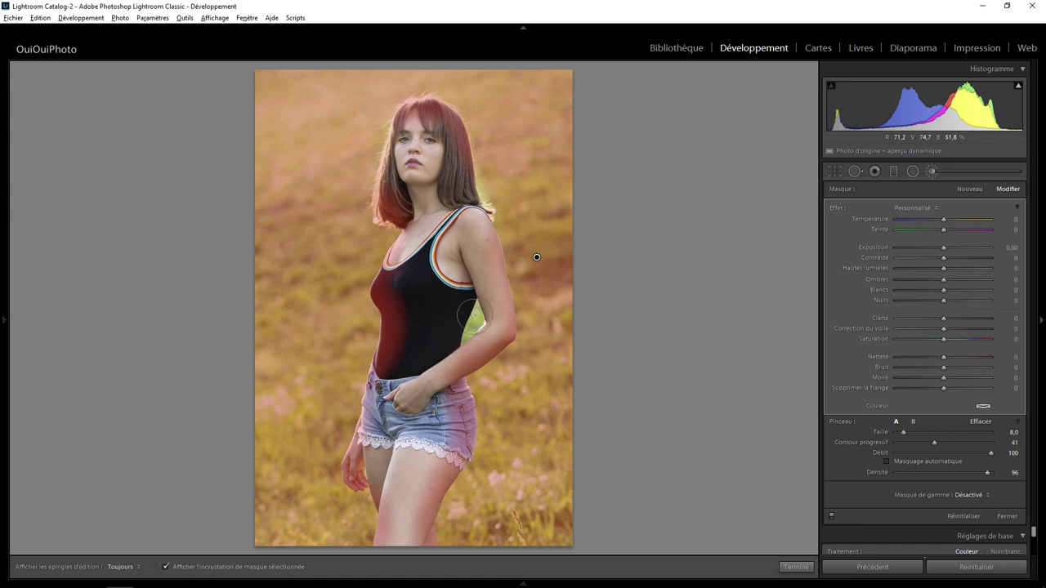
left_click_drag(472, 315, 470, 332)
key("h")
key("h")
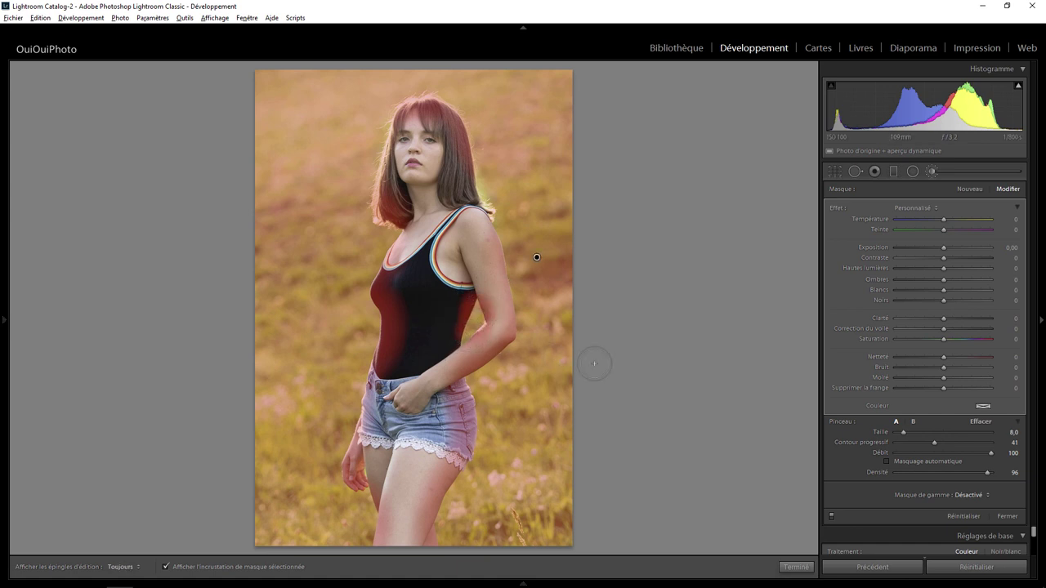
Step: Limit the mask to a colour range sampled from the grass, with Niveau set to 0
left_click(968, 496)
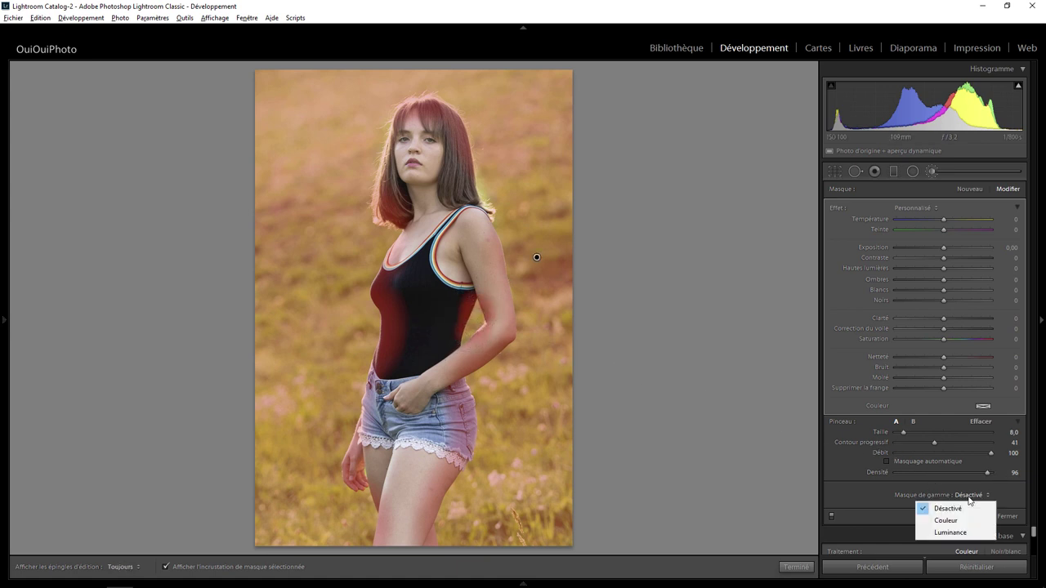
left_click(948, 523)
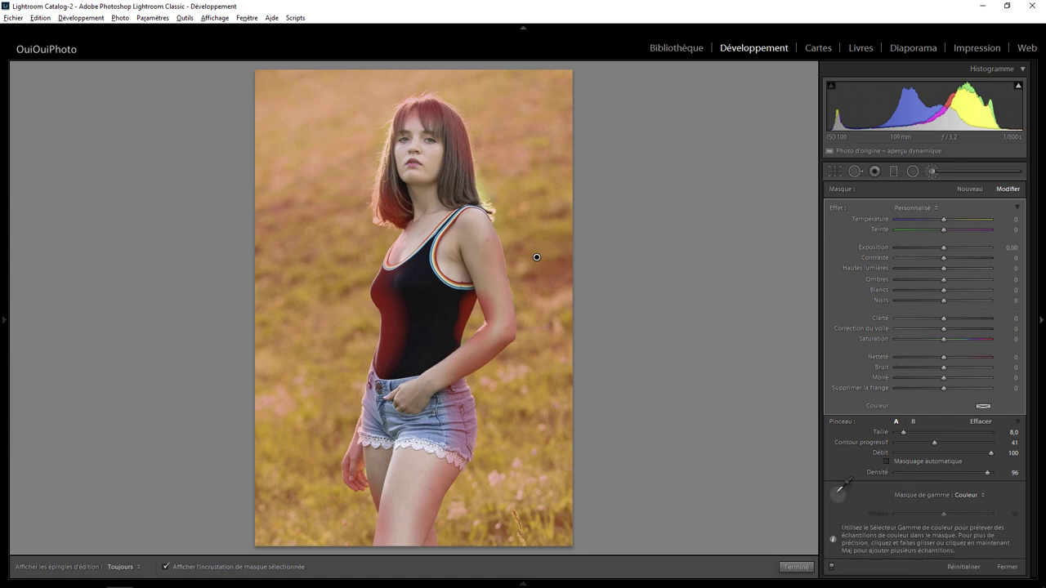
mouse_move(506, 119)
left_mouse_down()
mouse_move(571, 231)
mouse_move(576, 222)
left_mouse_up()
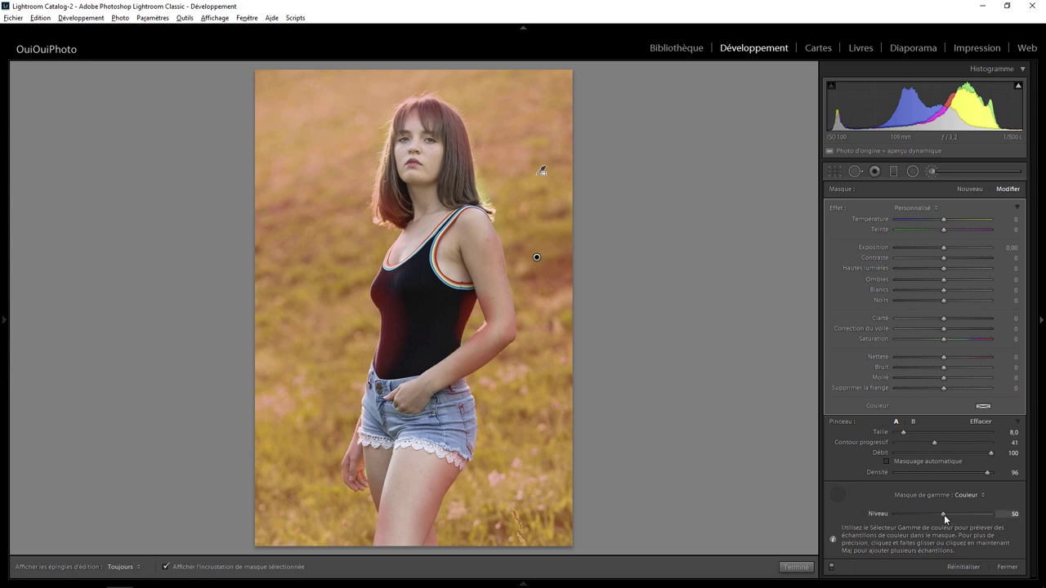
left_click_drag(943, 515, 831, 519)
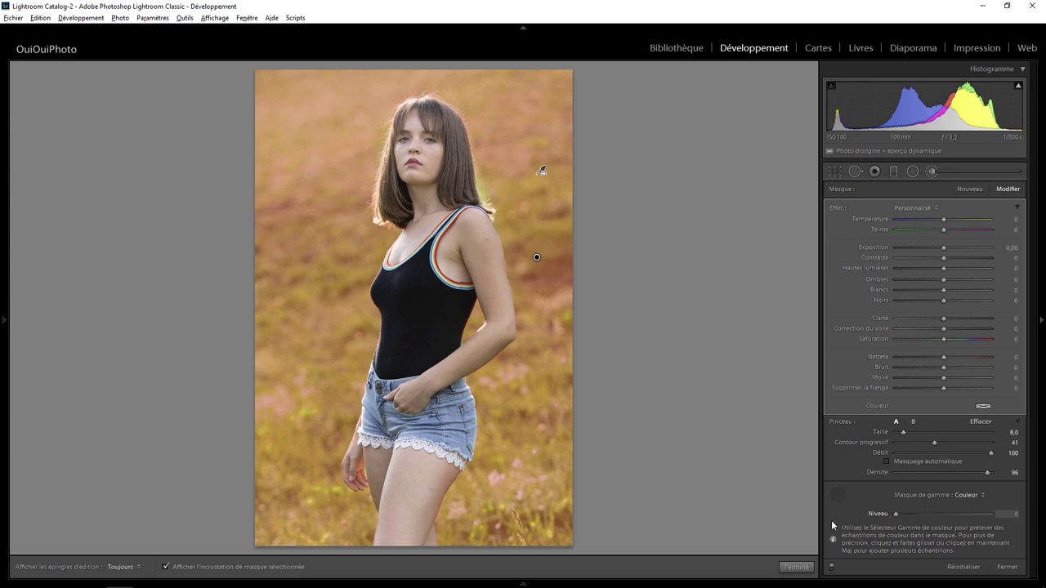
left_click_drag(904, 516, 850, 512)
left_click(838, 494)
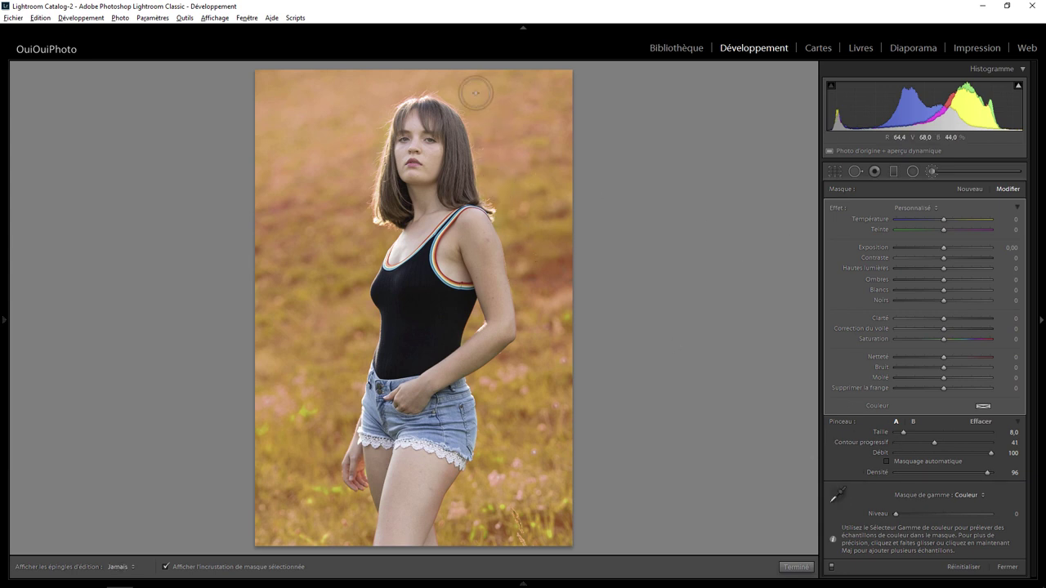
key("h")
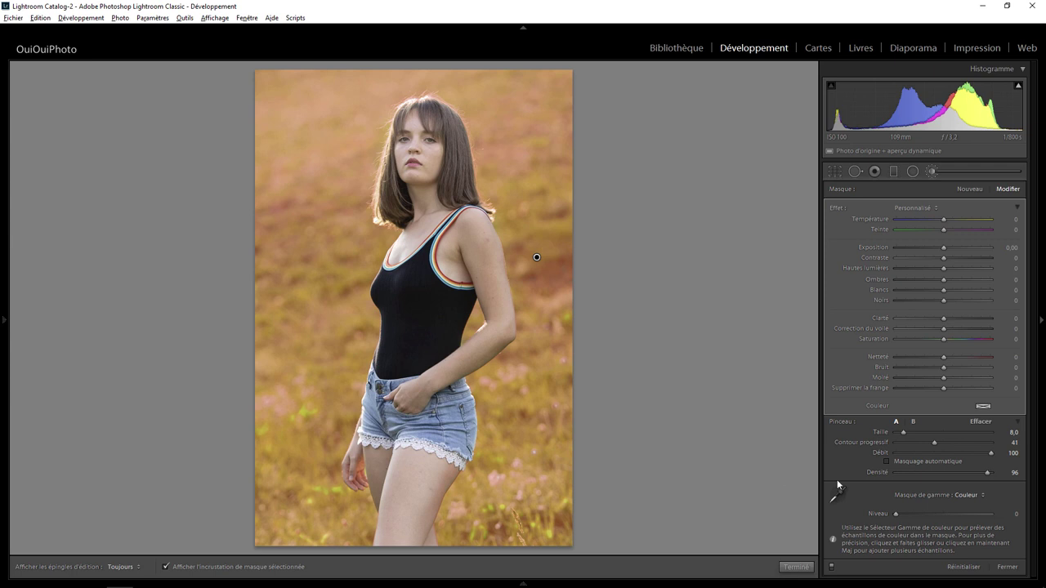
left_click(798, 569)
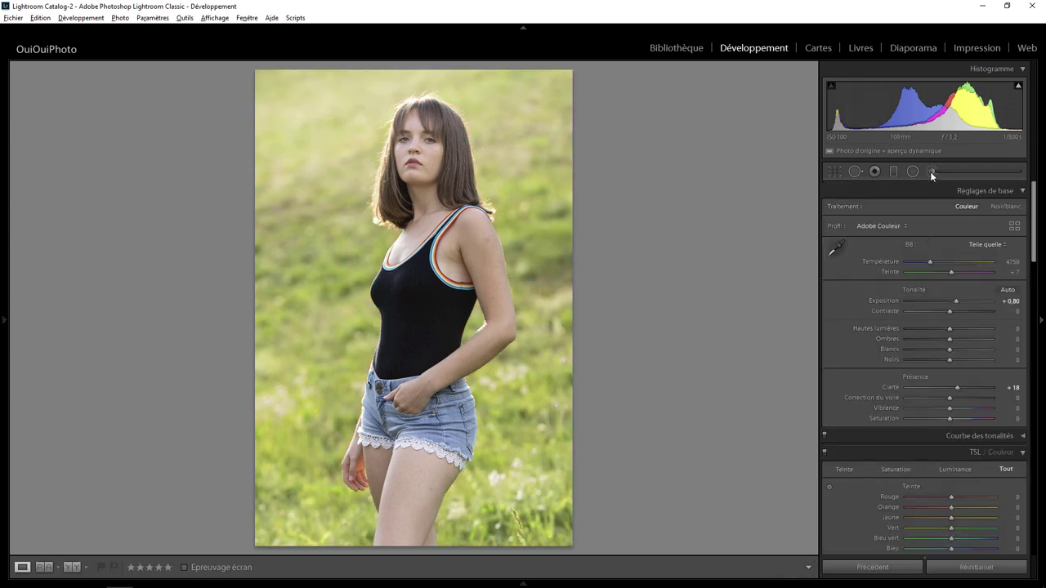
Step: Select the background brush mask beside her arm and set Clarté -48 and Contraste -27
left_click(932, 170)
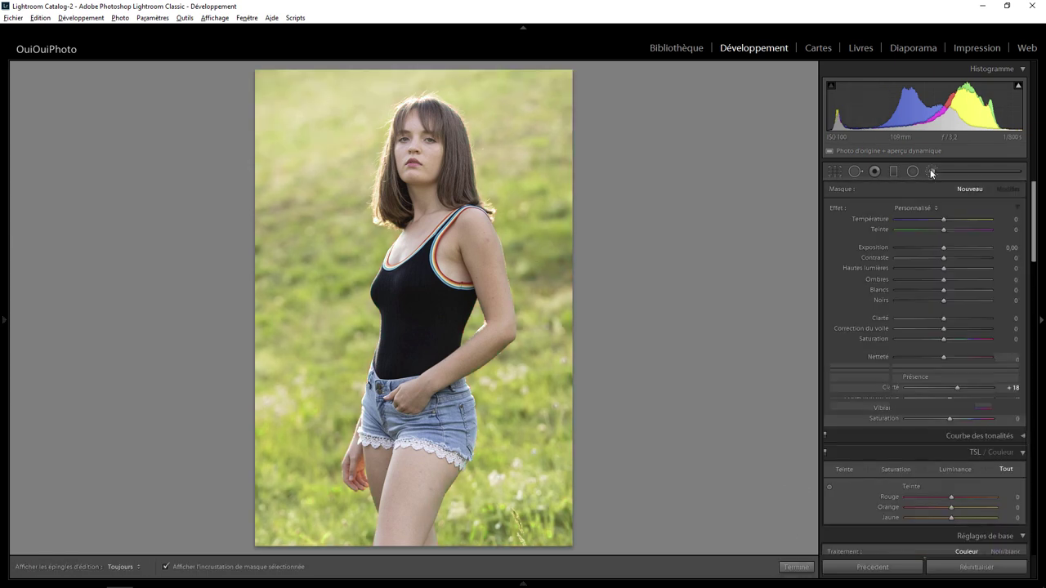
left_click(538, 258)
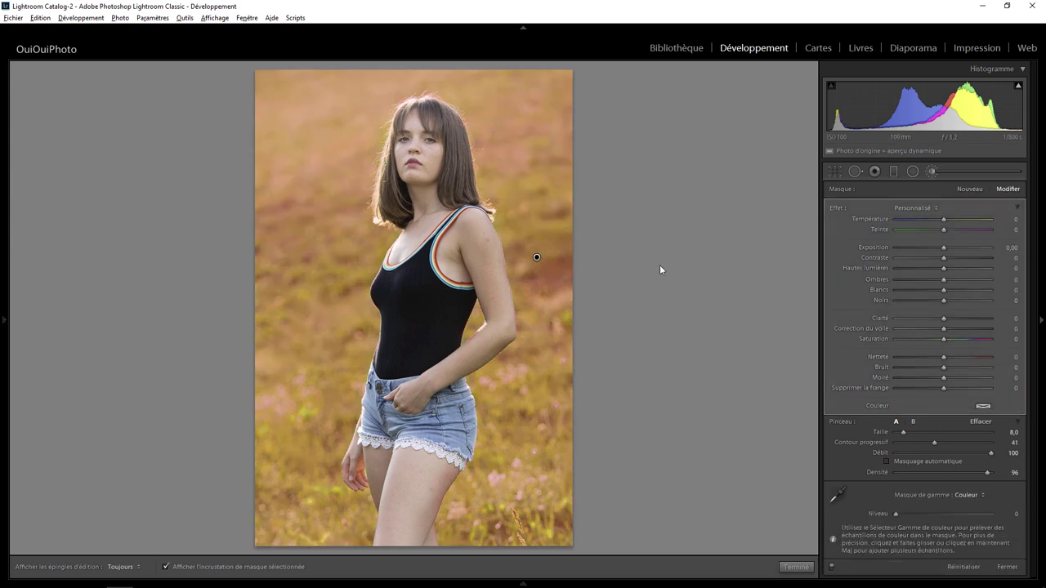
key("o")
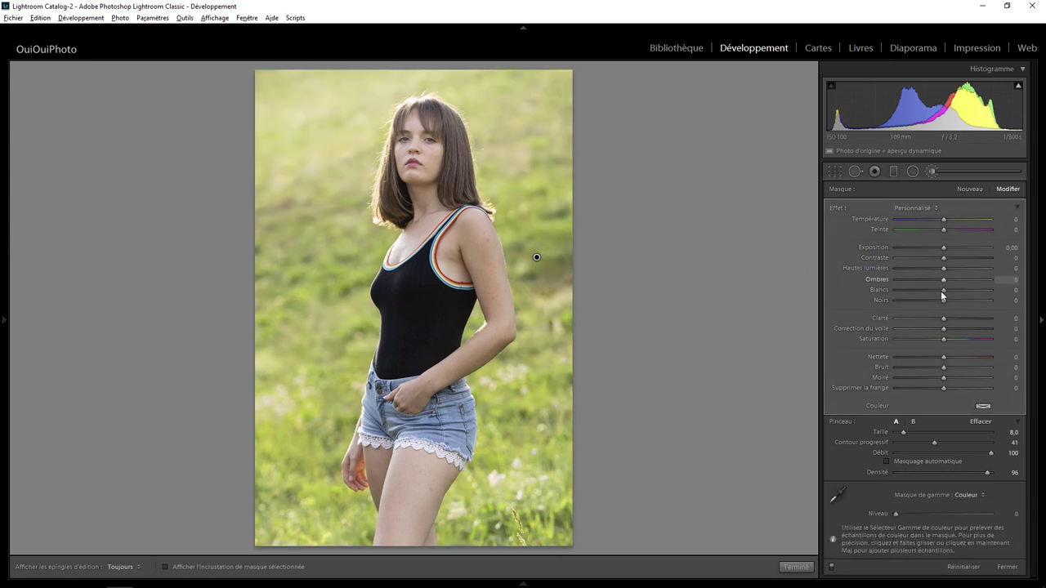
mouse_move(945, 317)
left_mouse_down()
mouse_move(931, 316)
mouse_move(960, 317)
mouse_move(925, 314)
mouse_move(1002, 311)
mouse_move(922, 316)
left_mouse_up()
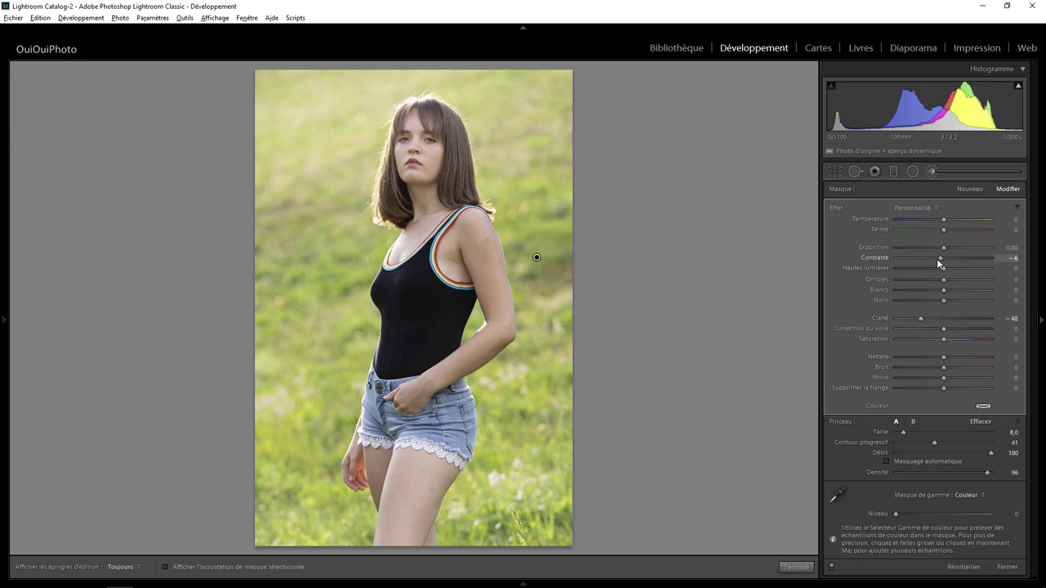
left_click_drag(939, 259, 930, 257)
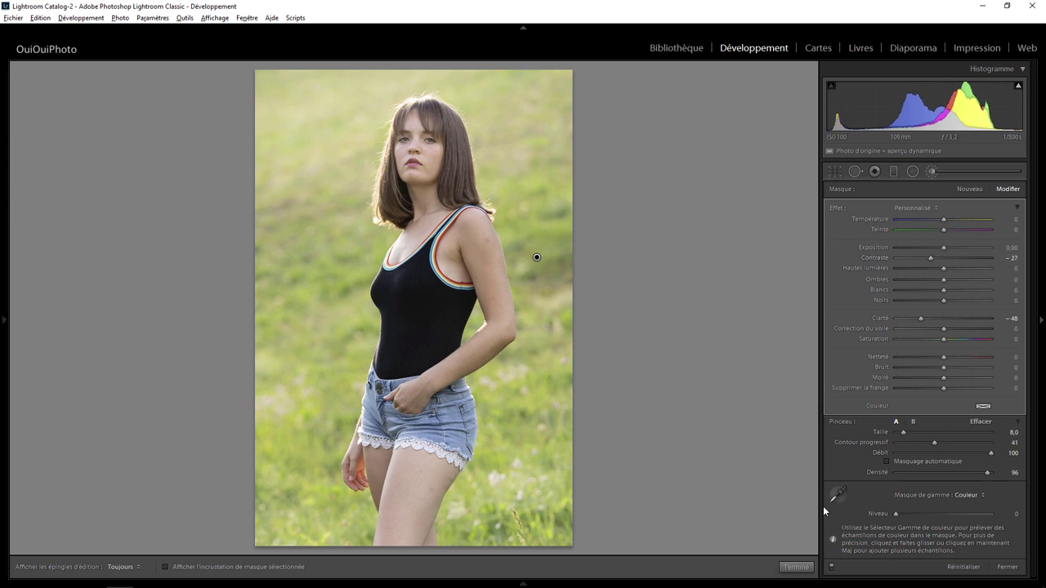
left_click(795, 566)
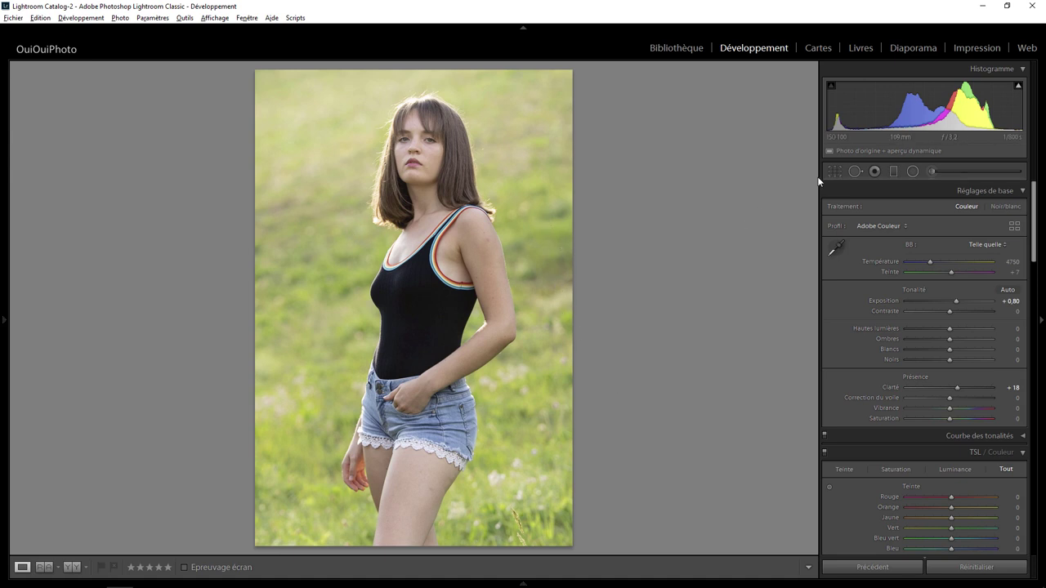
Step: Heal grass patches left of her body and right of her arm, choosing a new source area
left_click(851, 173)
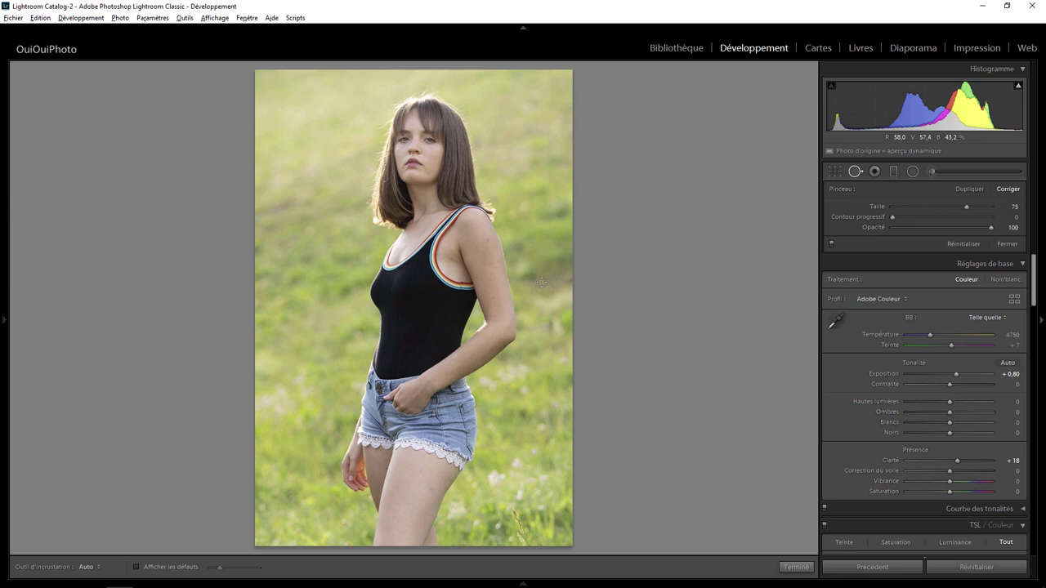
scroll(538, 277, "up", 3)
mouse_move(533, 278)
left_mouse_down()
mouse_move(551, 261)
mouse_move(550, 291)
left_mouse_up()
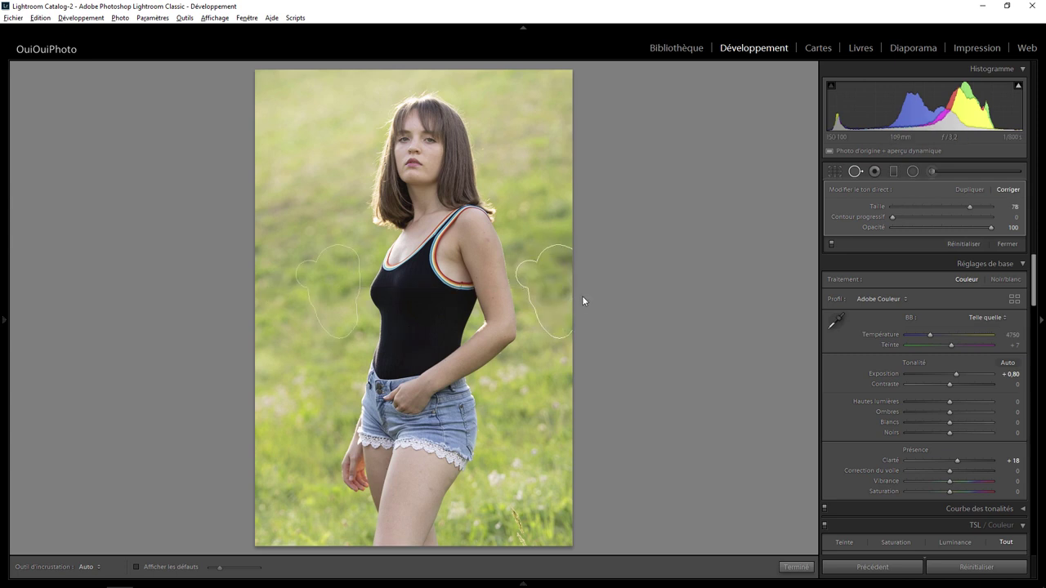
mouse_move(336, 287)
left_mouse_down()
mouse_move(311, 305)
mouse_move(316, 319)
mouse_move(325, 293)
mouse_move(341, 303)
left_mouse_up()
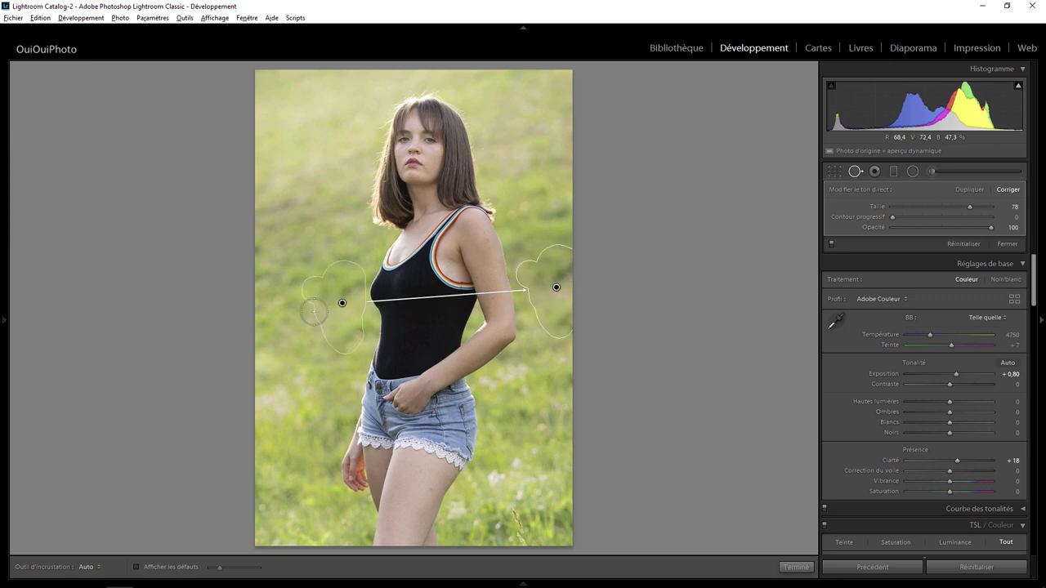
key("Delete")
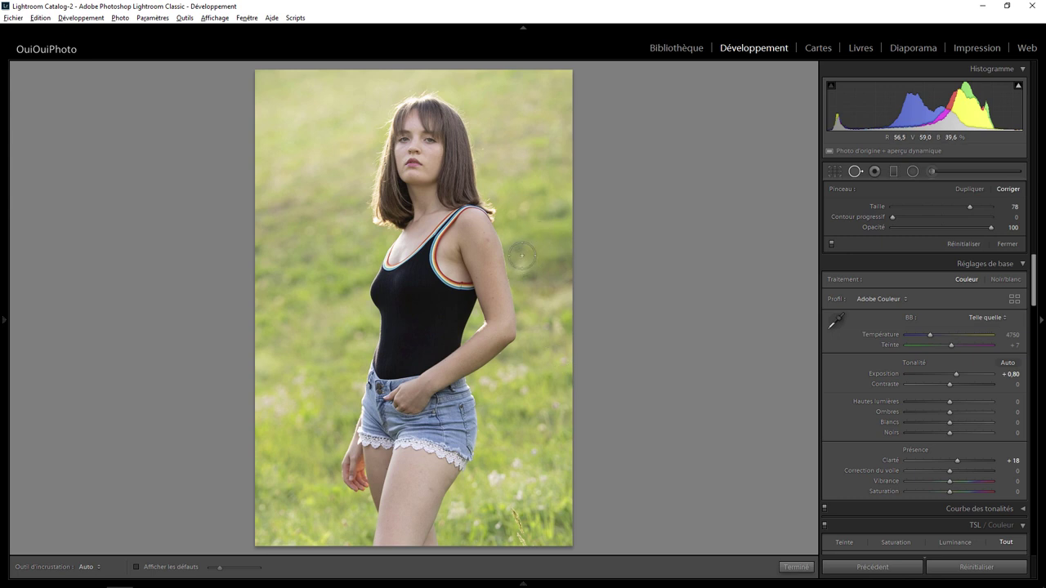
mouse_move(521, 260)
left_mouse_down()
mouse_move(562, 260)
mouse_move(545, 287)
mouse_move(558, 336)
left_mouse_up()
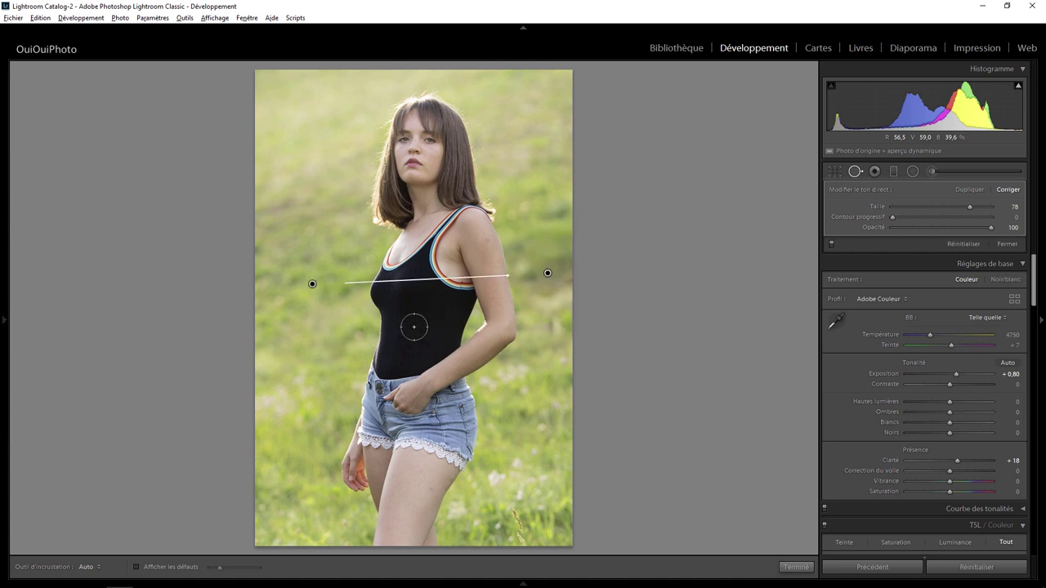
left_click(796, 567)
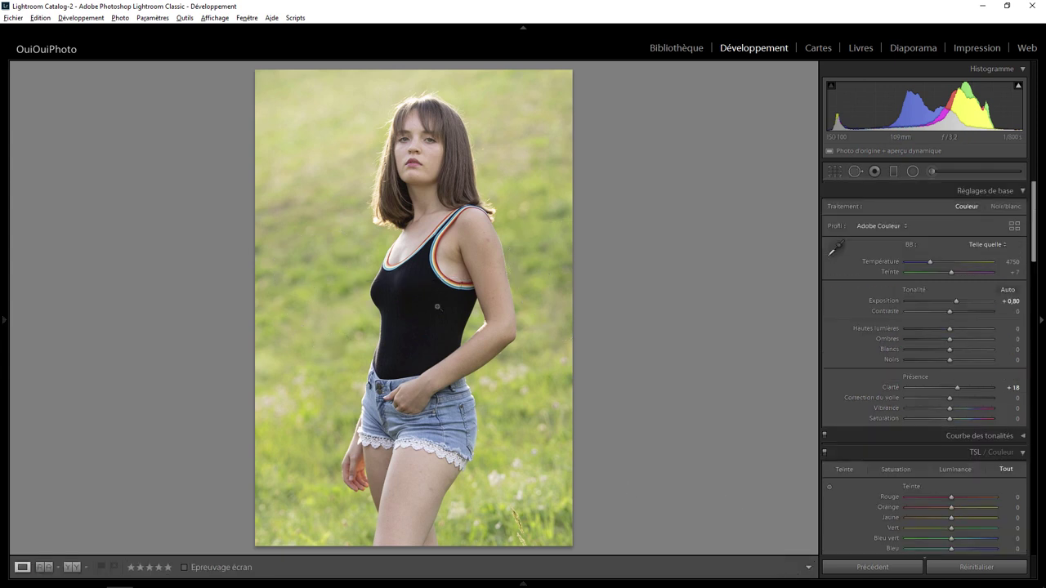
Step: Heal more grass in the upper-left background, right of her shoulder and left of her torso
left_click(855, 171)
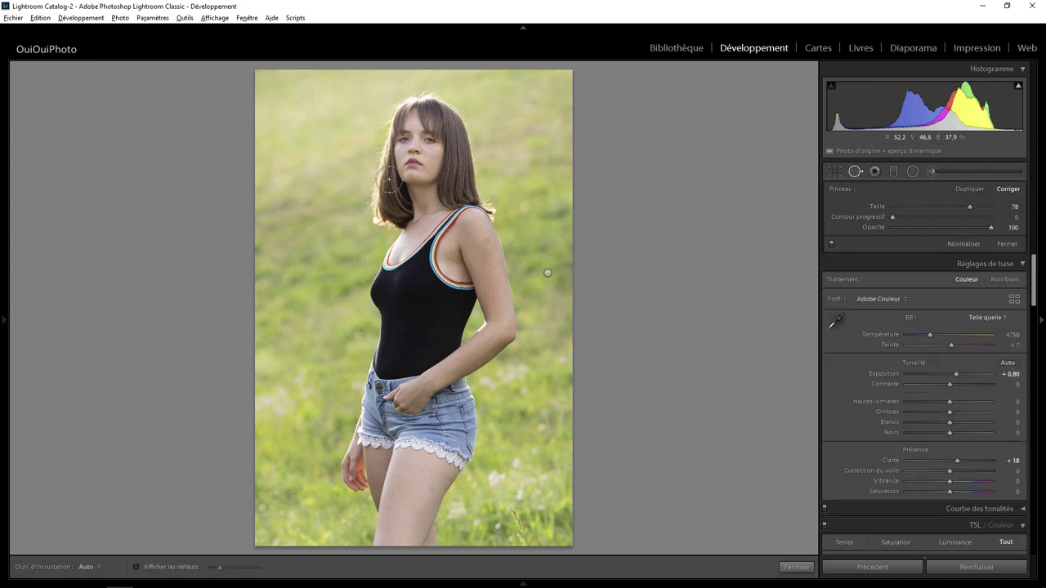
mouse_move(274, 206)
left_mouse_down()
mouse_move(261, 226)
mouse_move(270, 235)
mouse_move(319, 148)
left_mouse_up()
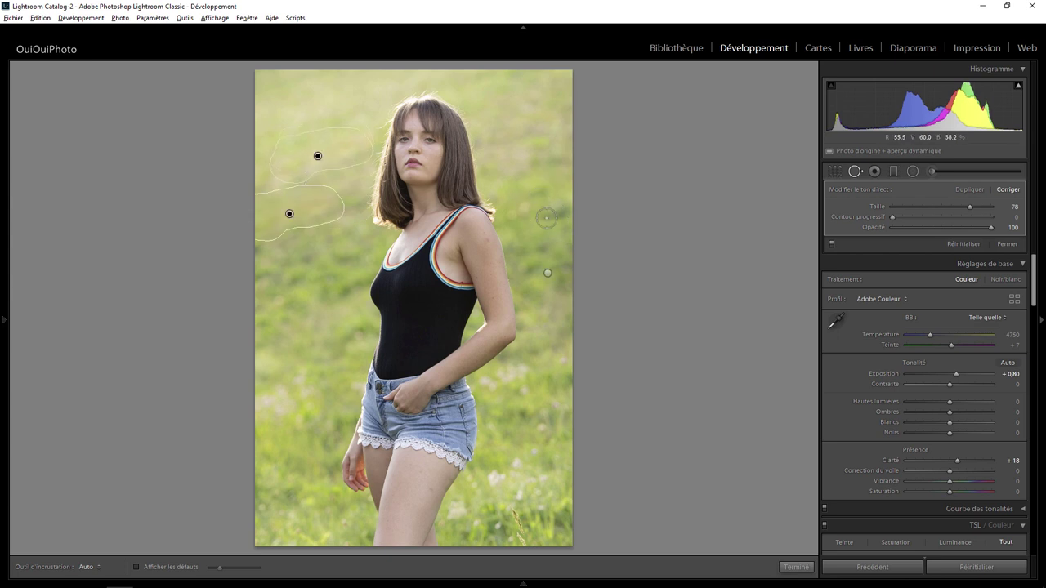
left_click(555, 215)
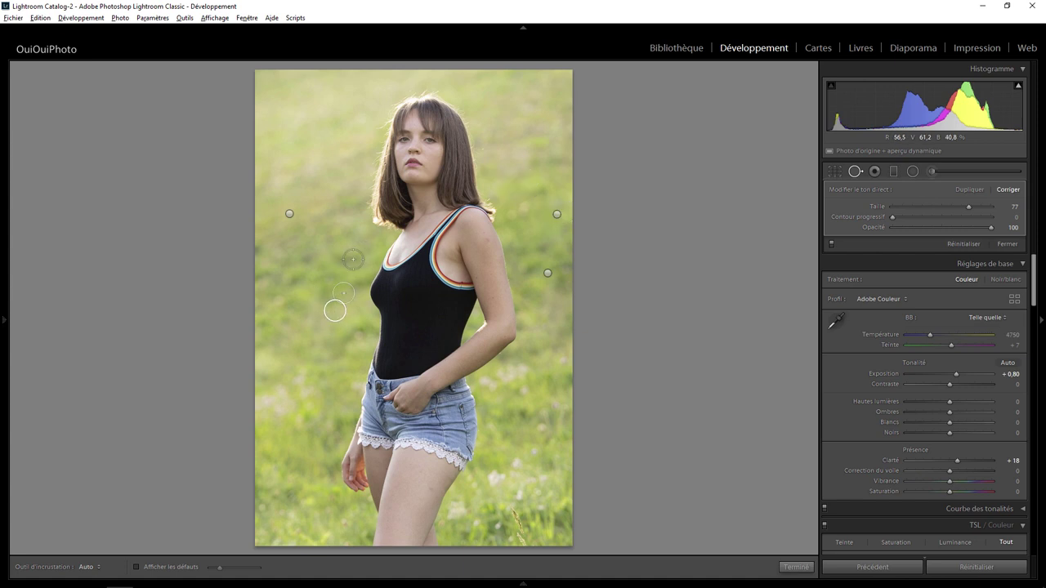
mouse_move(358, 258)
left_mouse_down()
mouse_move(331, 248)
mouse_move(318, 311)
left_mouse_up()
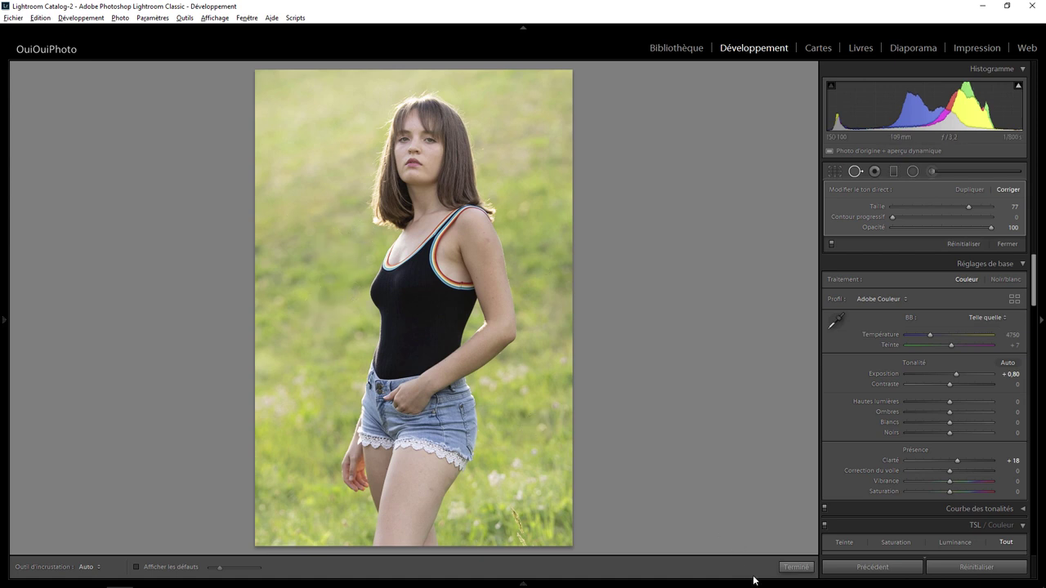
Step: Zoom to 1:1 on her shoulder and heal the red blemish on her upper arm
left_click(787, 571)
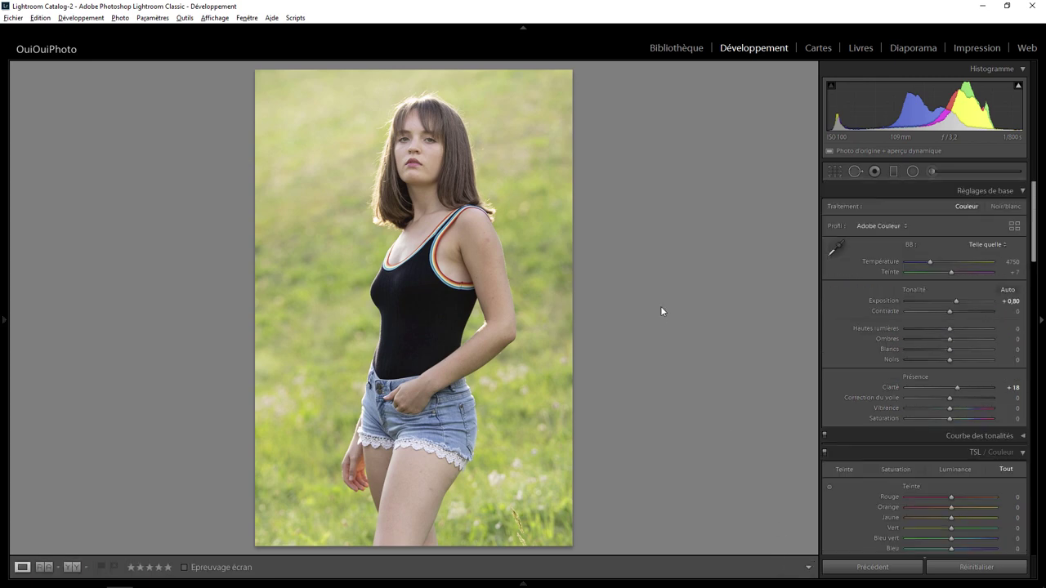
left_click(480, 248)
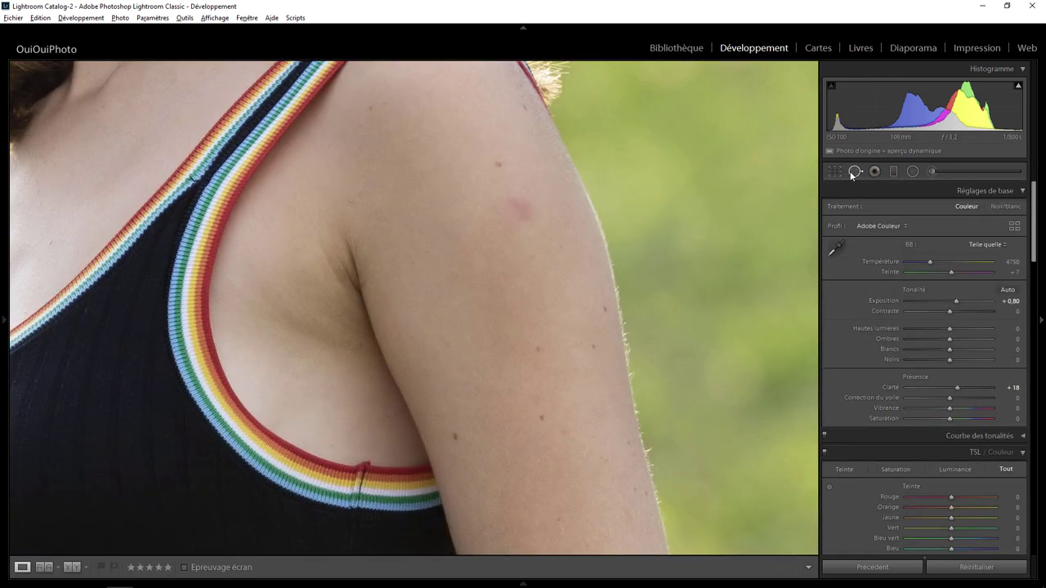
left_click(854, 171)
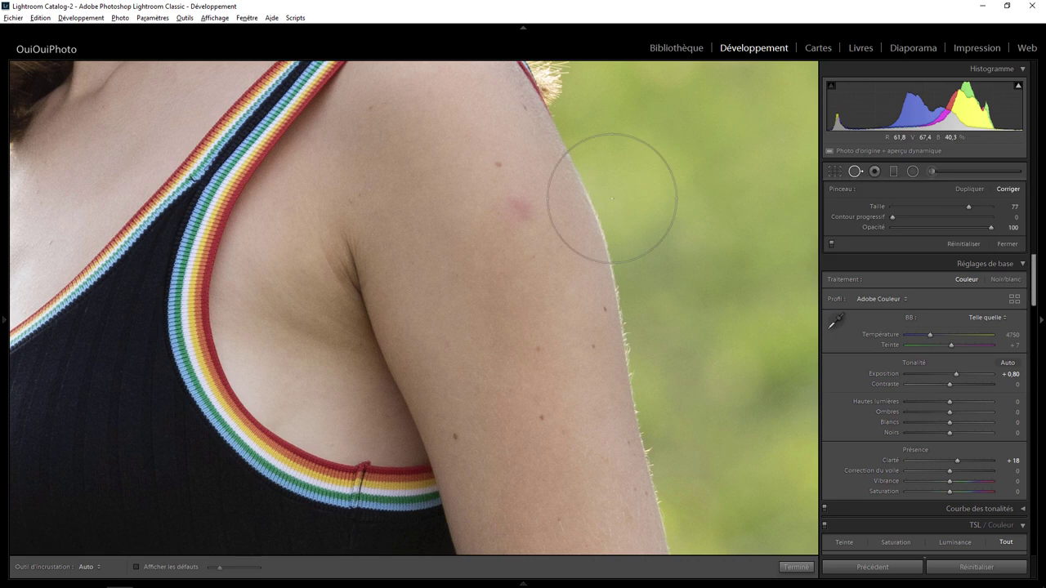
left_click(523, 208)
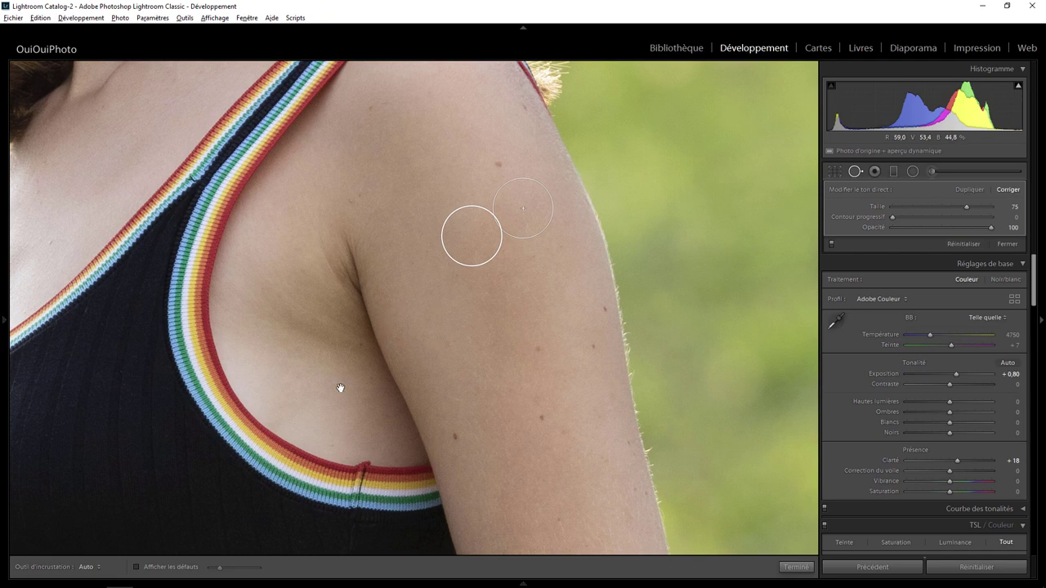
Step: Heal two red marks on the back of the thigh, sourcing each from cleaner skin
left_click_drag(324, 543, 418, 253)
left_click_drag(321, 548, 427, 393)
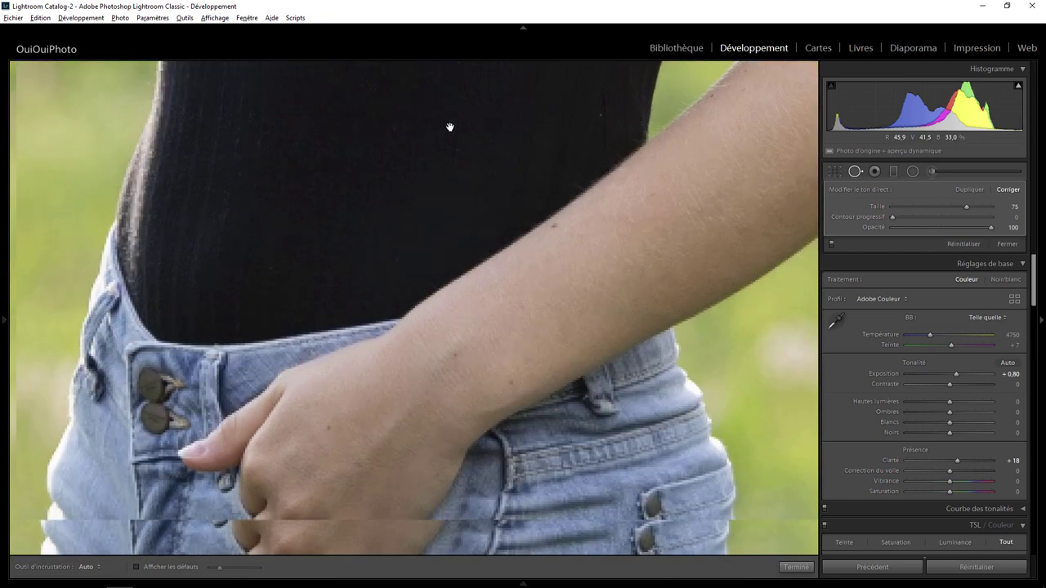
left_click_drag(458, 507, 482, 204)
left_click_drag(507, 409, 515, 191)
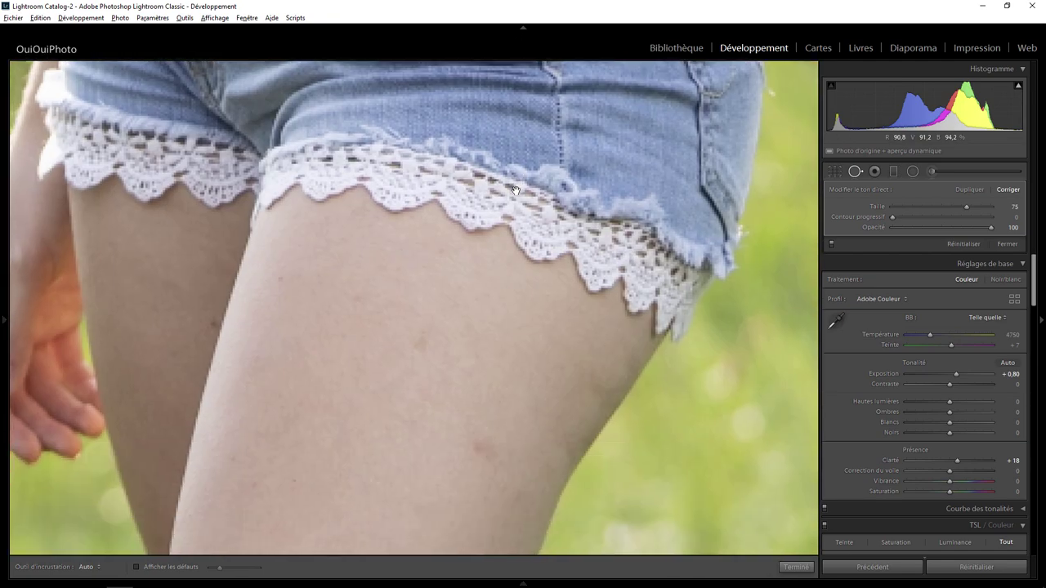
left_click(413, 344)
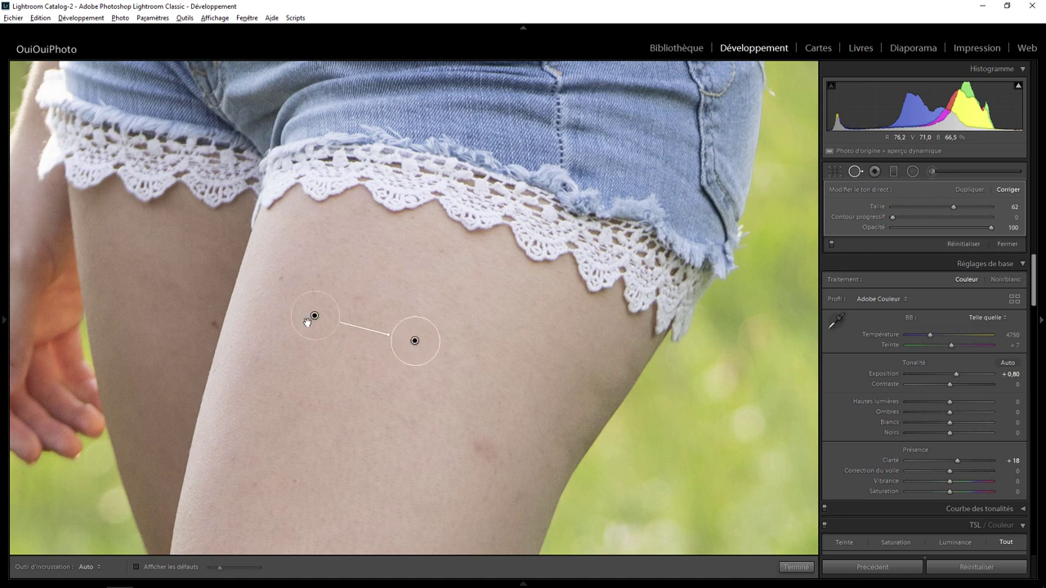
left_click_drag(308, 313, 359, 367)
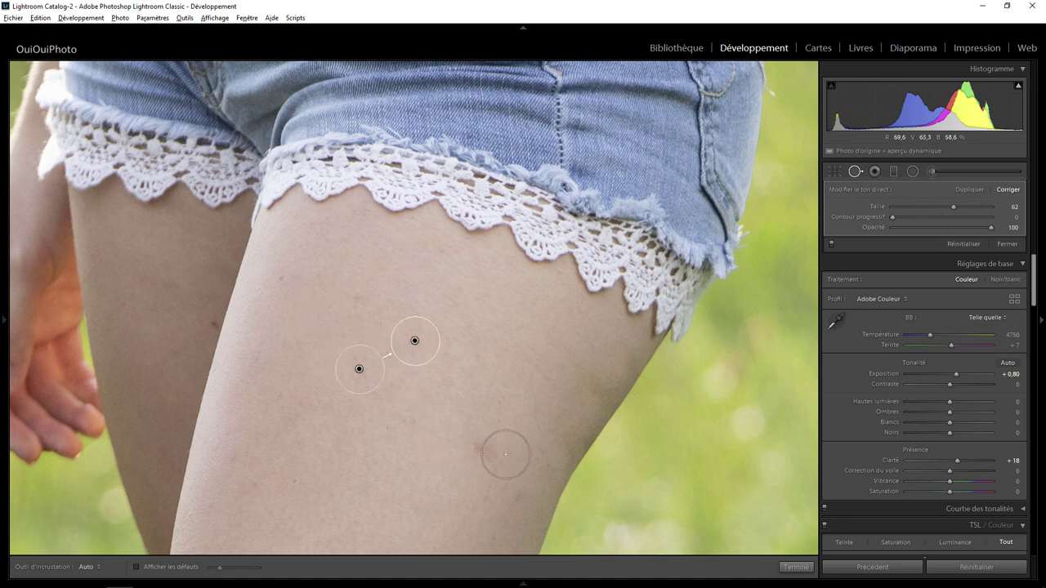
left_click(485, 450)
left_click_drag(464, 506, 432, 474)
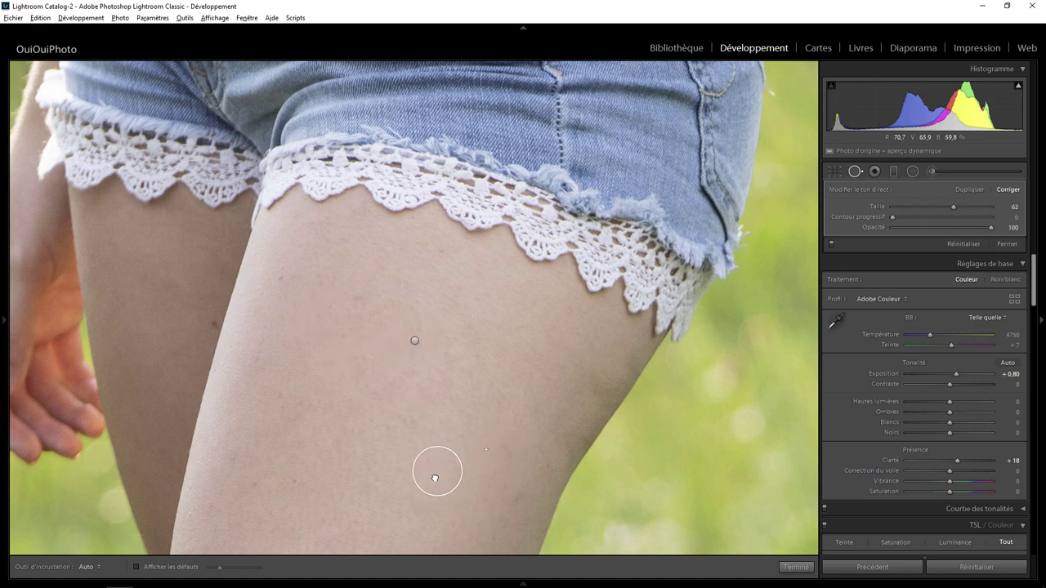
Step: Pan up past the chest and neck to bring the woman's face into view
scroll(507, 229, "up", 5)
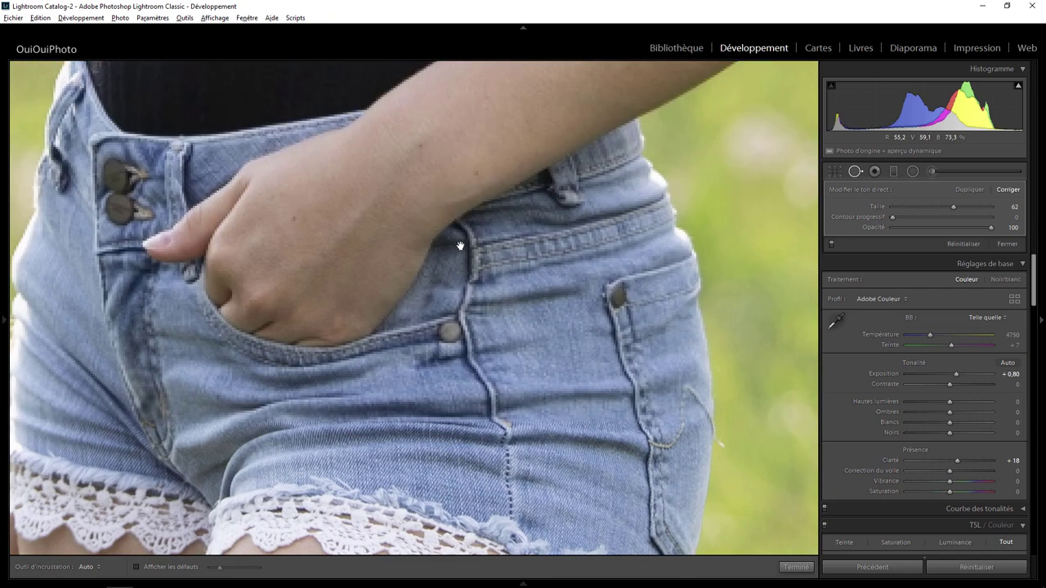
scroll(457, 212, "up", 3)
scroll(422, 199, "up", 3)
left_click_drag(422, 200, 453, 550)
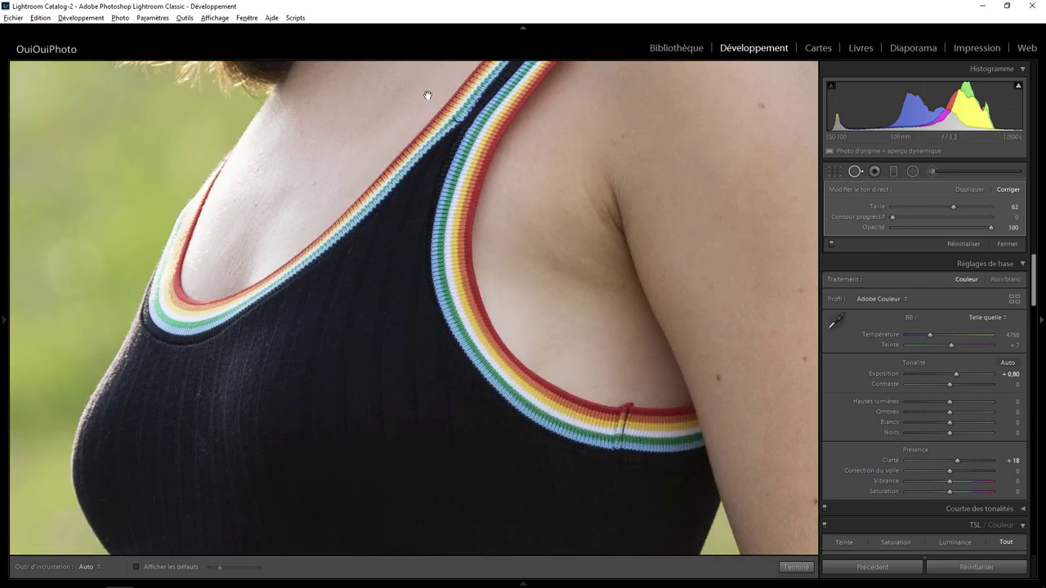
left_click_drag(428, 93, 437, 456)
left_click_drag(446, 143, 446, 350)
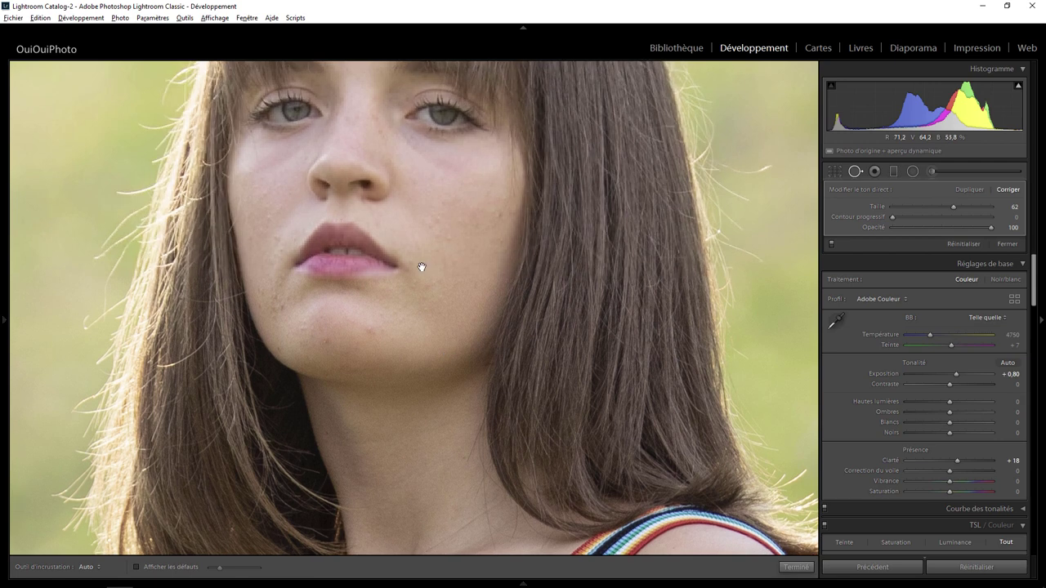
Step: Heal a cheek blemish, sourcing the repair from cleaner cheek skin
left_click_drag(423, 271, 420, 296)
scroll(425, 245, "down", 2)
scroll(427, 241, "down", 1)
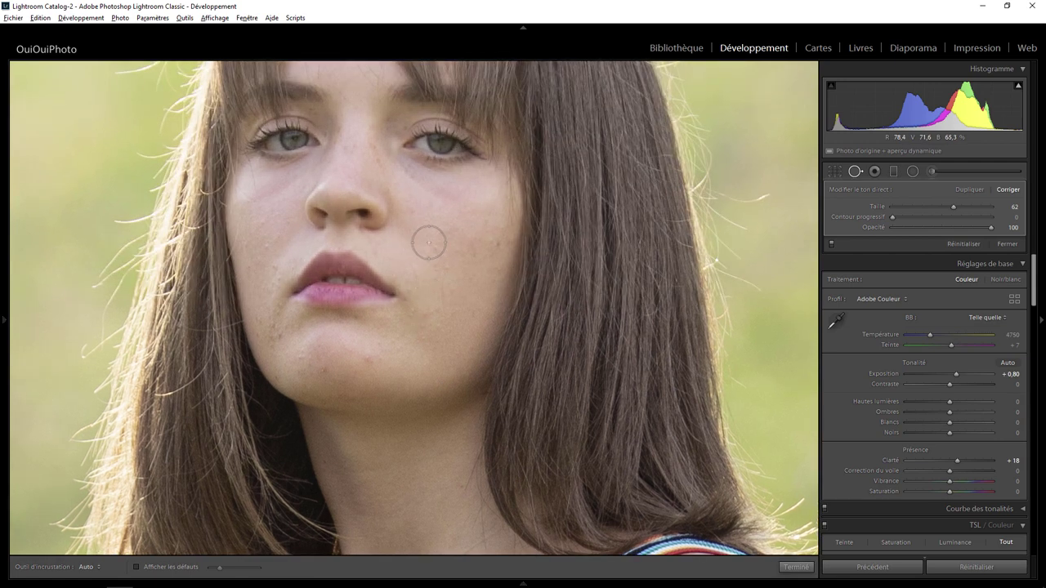
scroll(429, 246, "down", 1)
scroll(431, 251, "down", 2)
left_click(430, 251)
left_click(437, 265)
left_click_drag(461, 250, 391, 262)
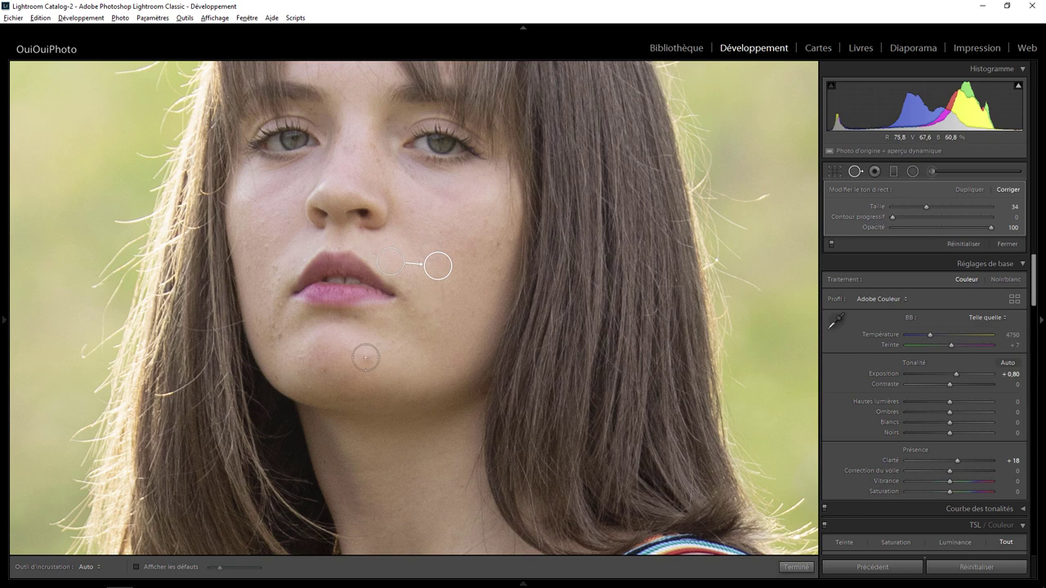
Step: Heal two small chin blemishes and a mark on the cheek near the hair
left_click(367, 356)
left_click_drag(384, 369, 414, 378)
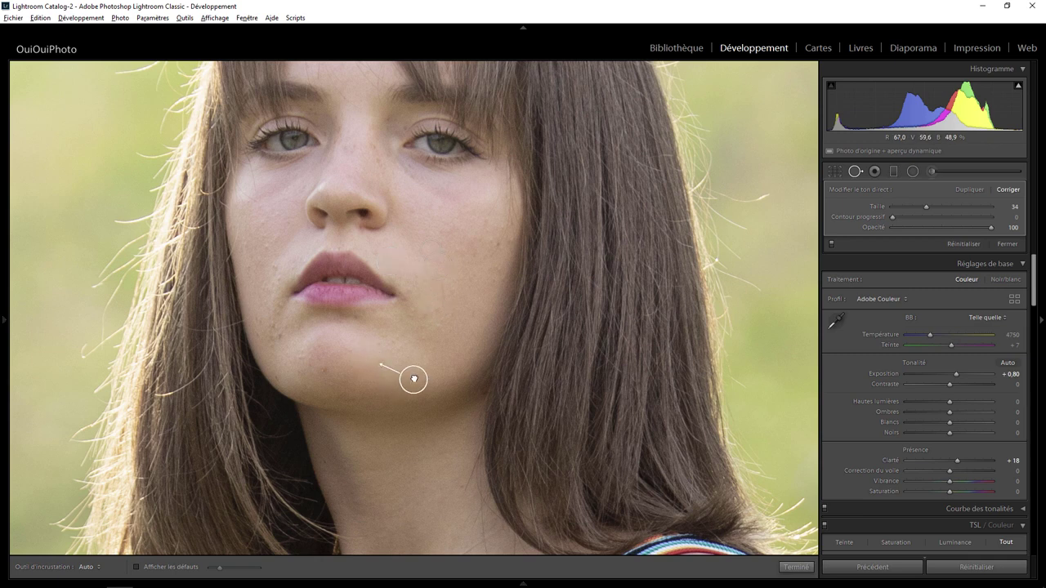
scroll(325, 370, "down", 2)
left_click(325, 370)
left_click_drag(337, 371, 395, 373)
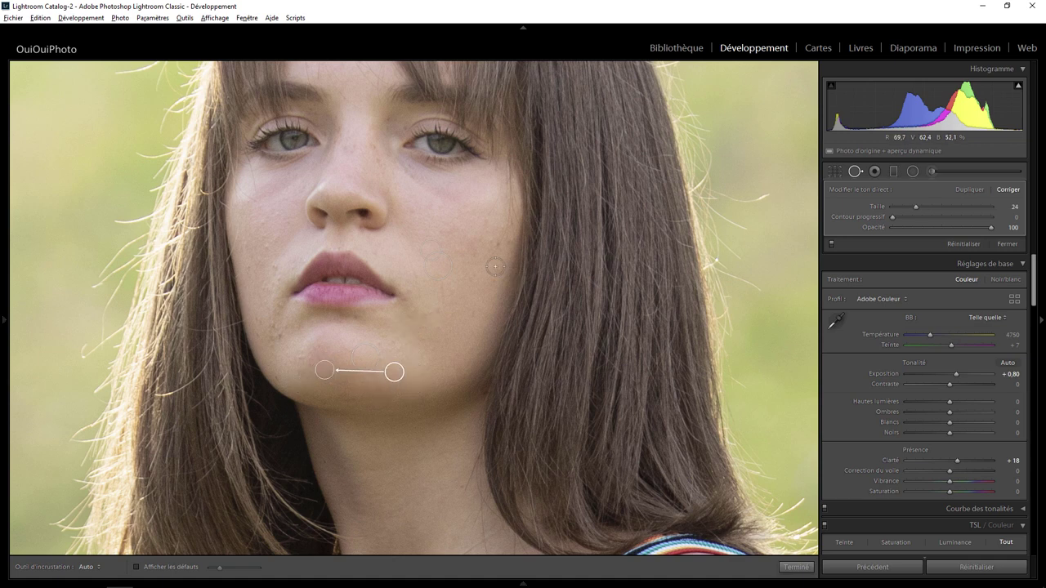
left_click_drag(494, 268, 422, 374)
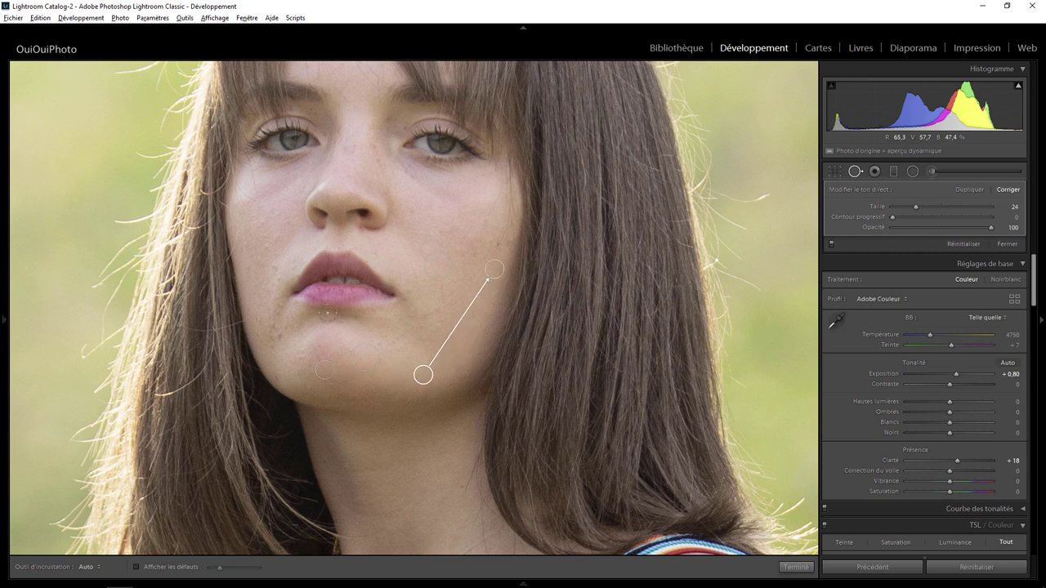
Step: Brush heals over the left cheek marks, another chin blemish, and under the eye
left_click_drag(263, 219, 272, 248)
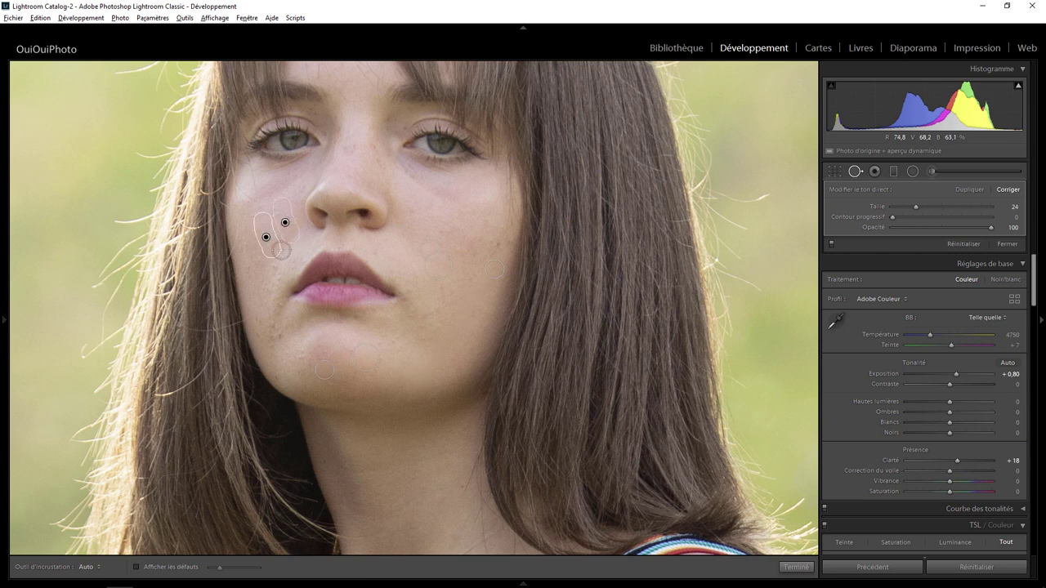
mouse_move(277, 262)
left_mouse_down()
mouse_move(275, 296)
mouse_move(259, 304)
left_mouse_up()
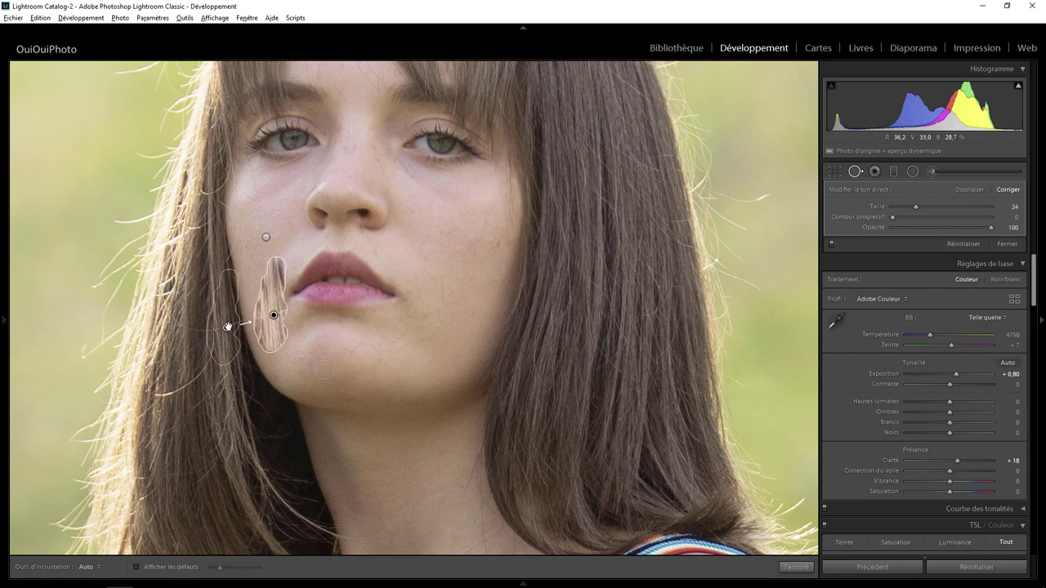
left_click_drag(228, 326, 467, 310)
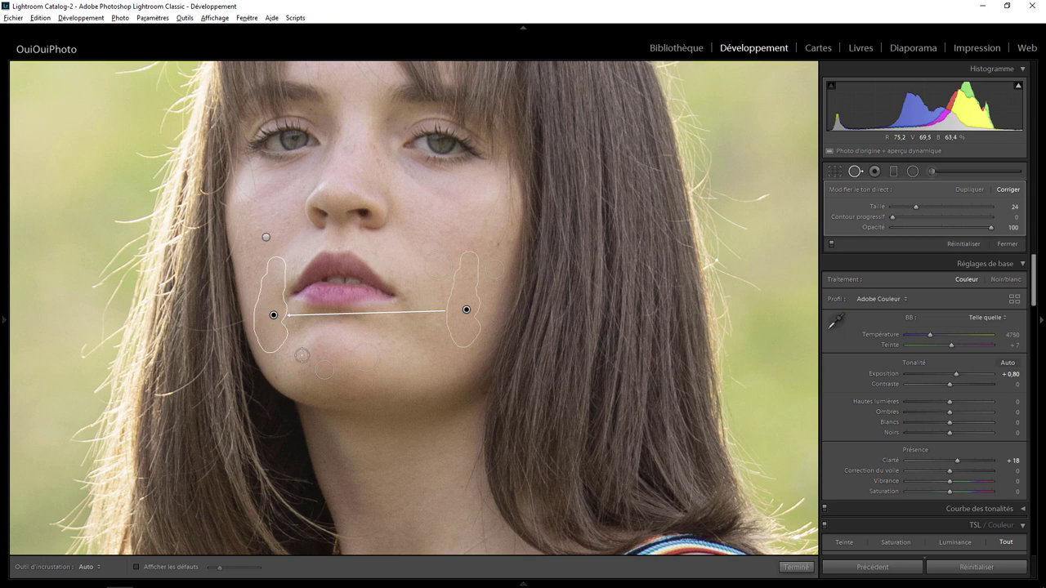
key("Escape")
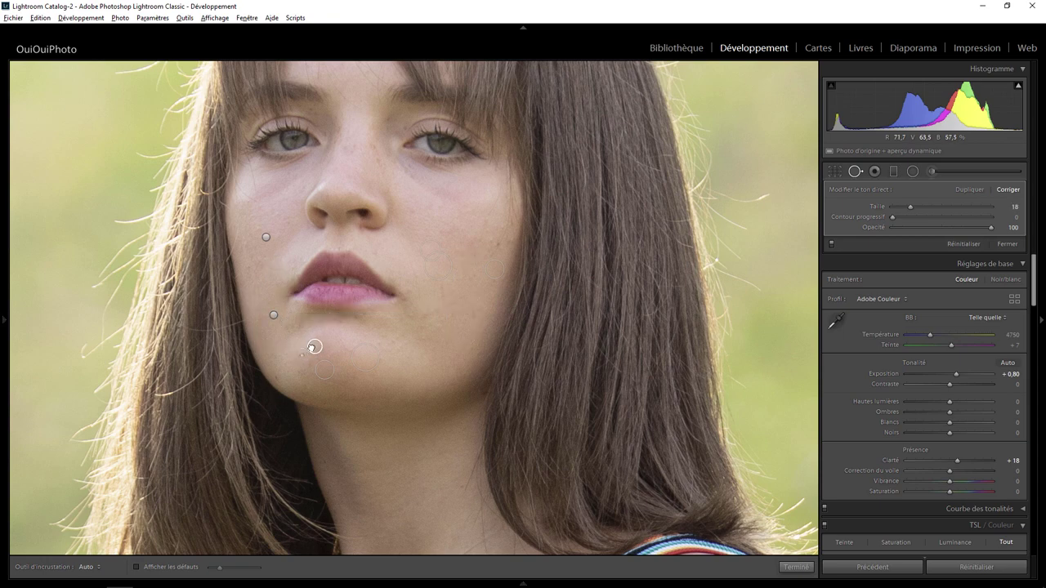
left_click_drag(314, 347, 406, 378)
mouse_move(371, 163)
left_mouse_down()
mouse_move(369, 335)
mouse_move(383, 287)
left_mouse_up()
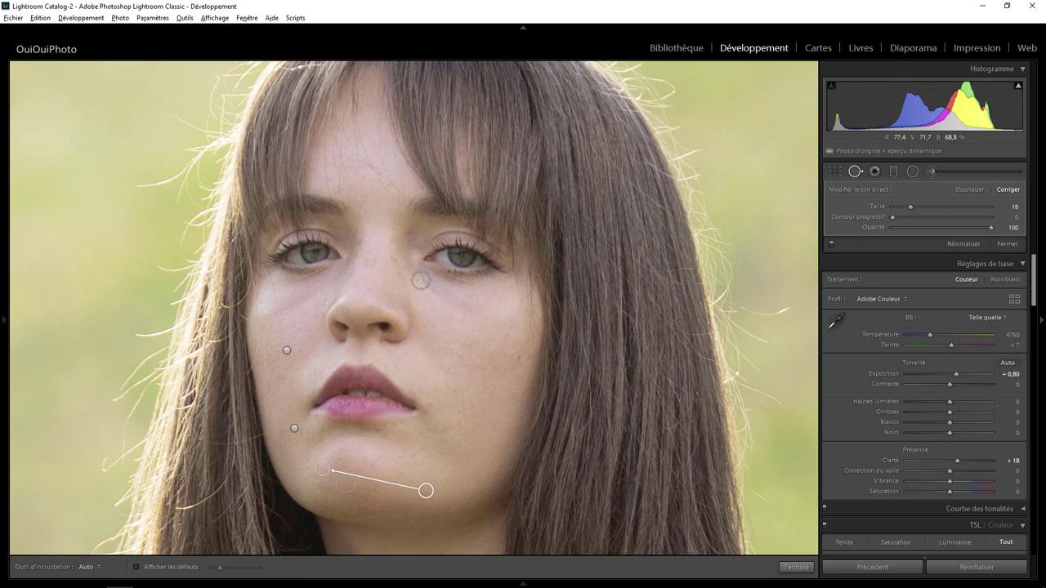
left_click_drag(420, 280, 477, 309)
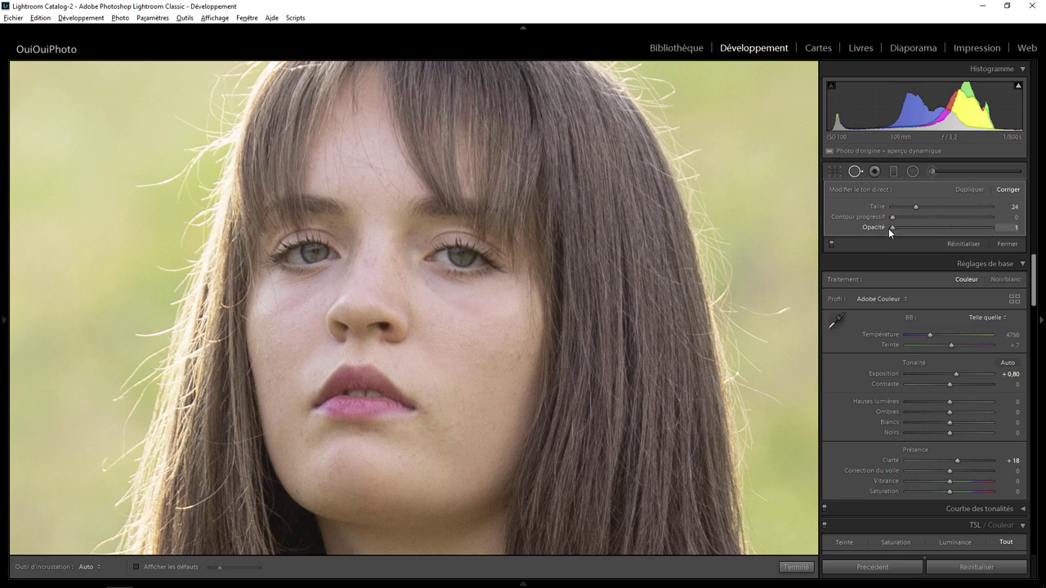
Step: Brush a heal under the right-hand eye at Opacité 62, sourced from cleaner skin
left_click_drag(881, 228, 943, 231)
left_click_drag(957, 231, 958, 232)
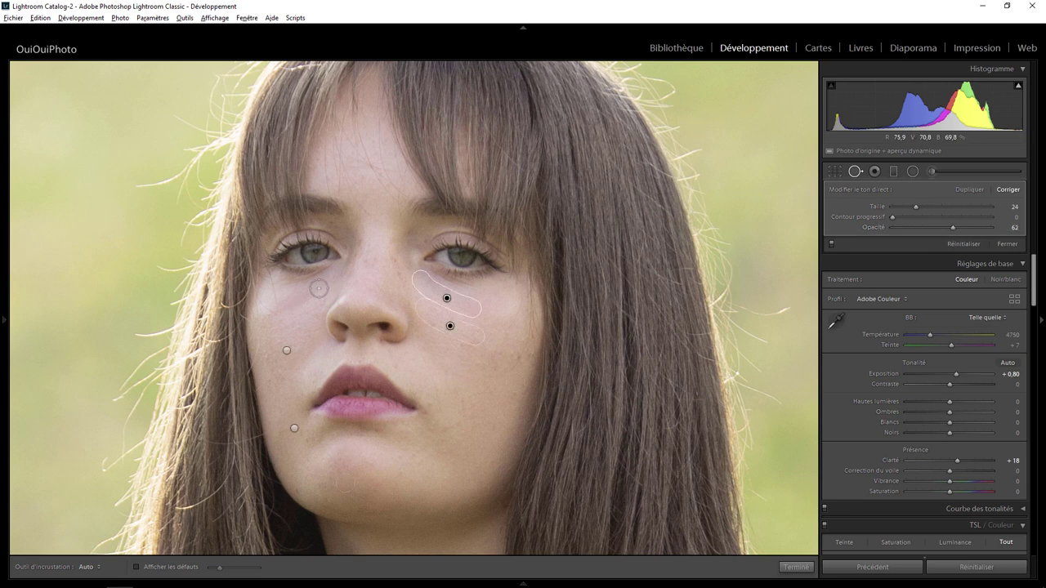
left_click_drag(319, 288, 275, 312)
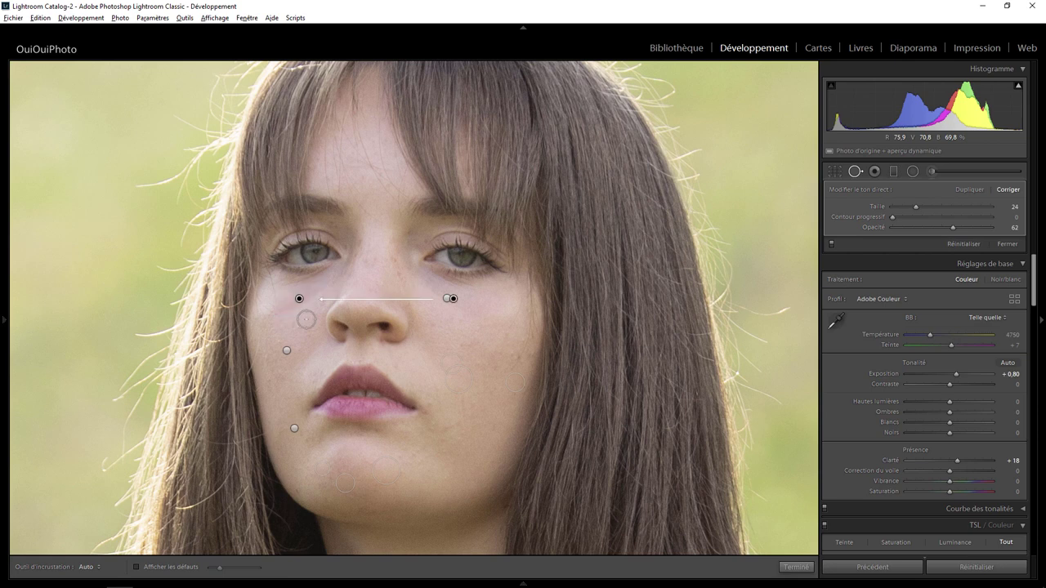
left_click_drag(454, 300, 469, 312)
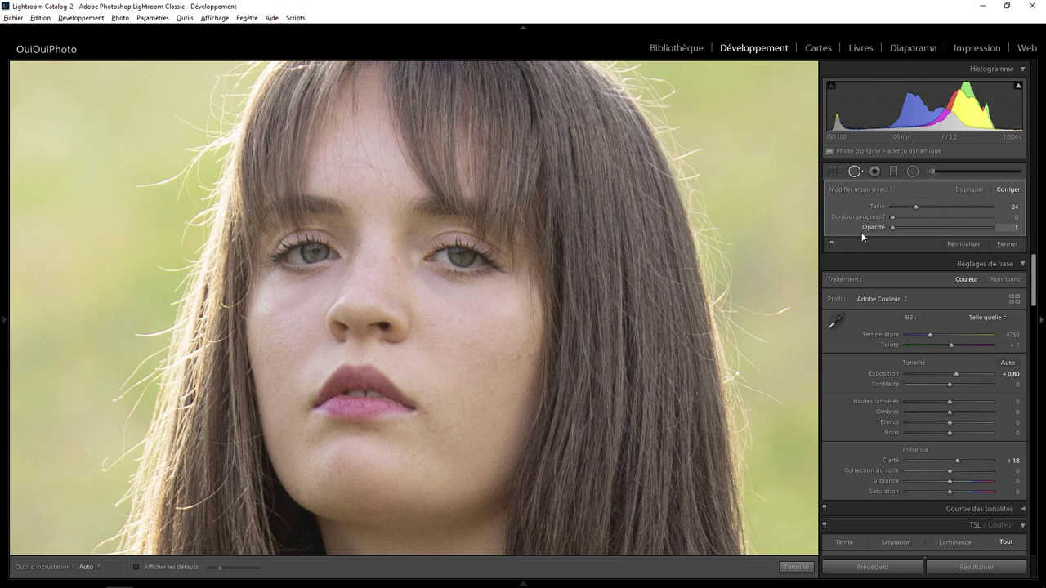
Step: Add a small radial filter on the right-hand iris with a pale green tint, hue 75
left_click(913, 172)
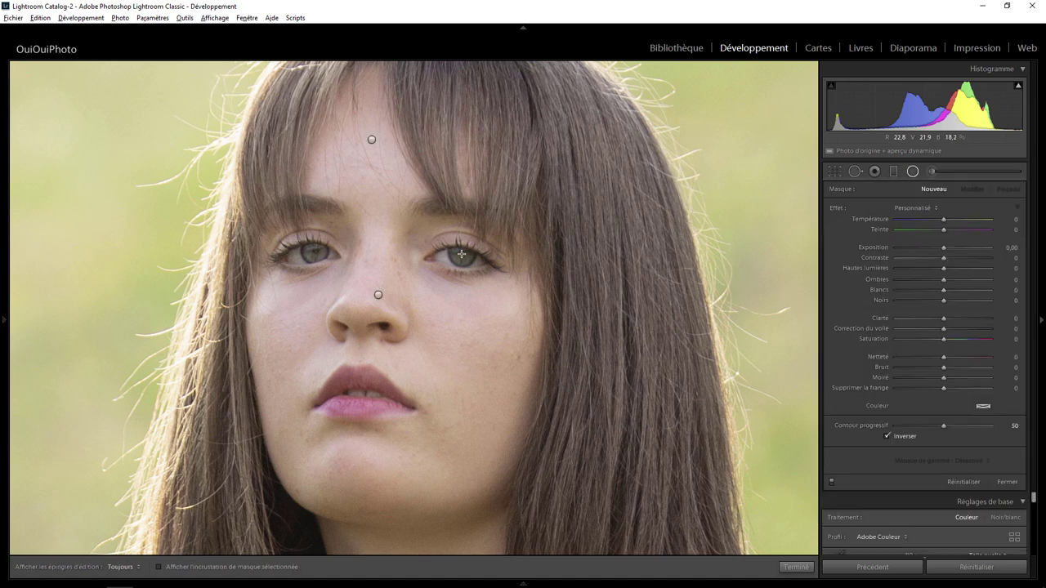
left_click_drag(462, 254, 475, 265)
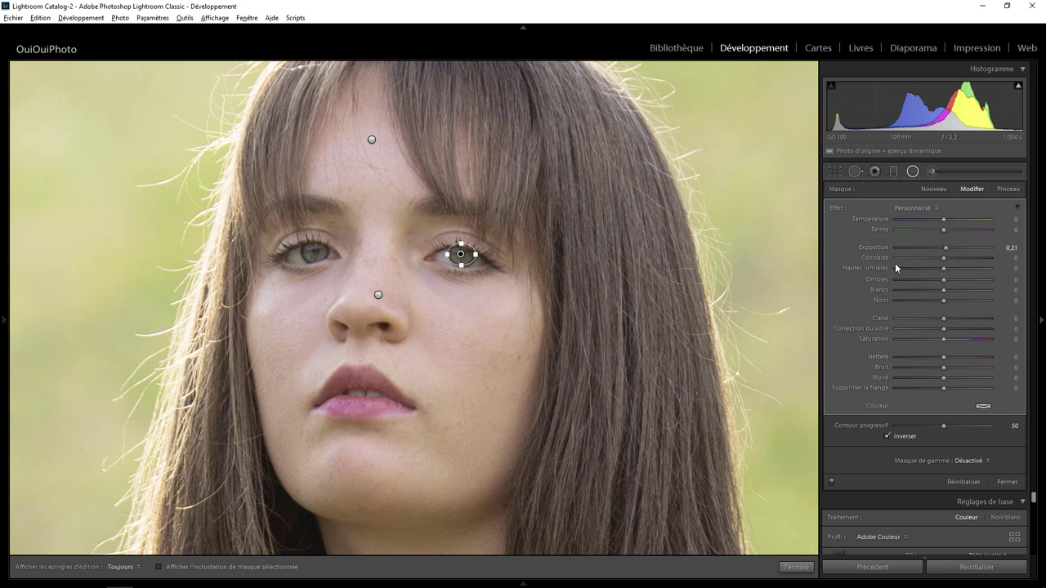
left_click(984, 409)
mouse_move(898, 409)
left_mouse_down()
mouse_move(860, 427)
mouse_move(881, 425)
left_mouse_up()
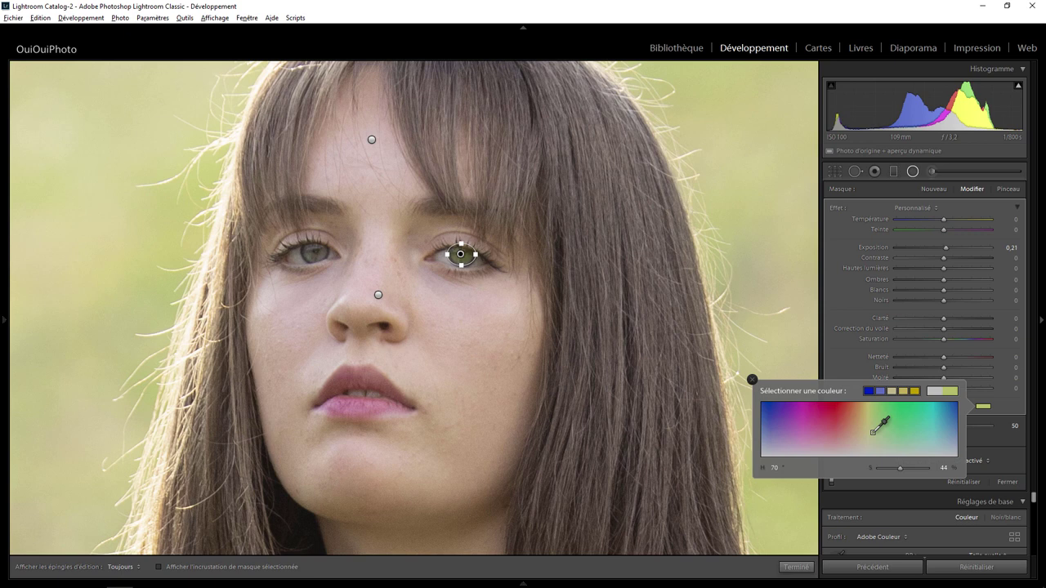
left_click_drag(873, 431, 878, 439)
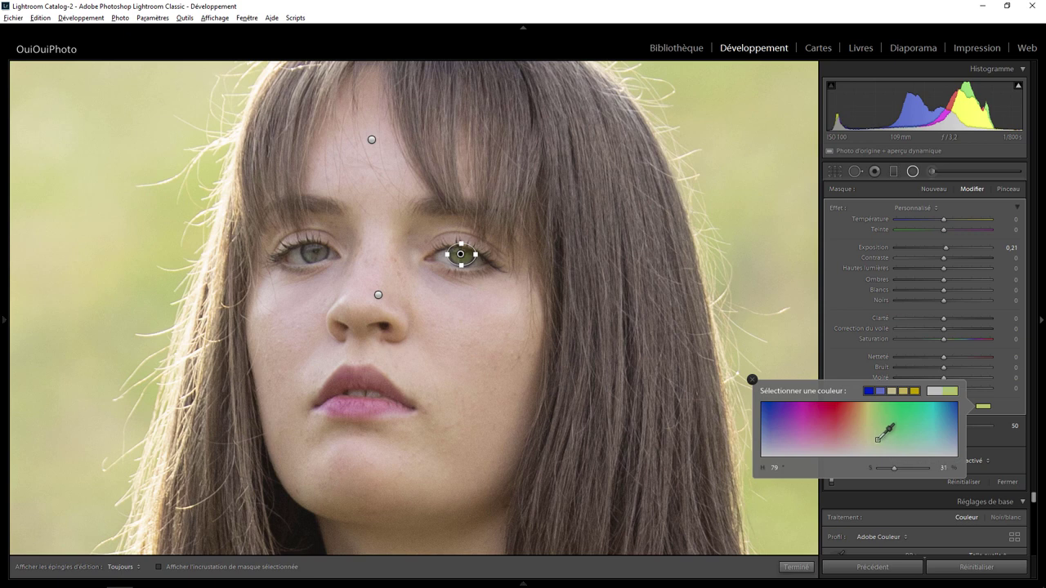
Step: Duplicate the iris filter and move the copy onto the left-hand eye
right_click(461, 252)
left_click(472, 255)
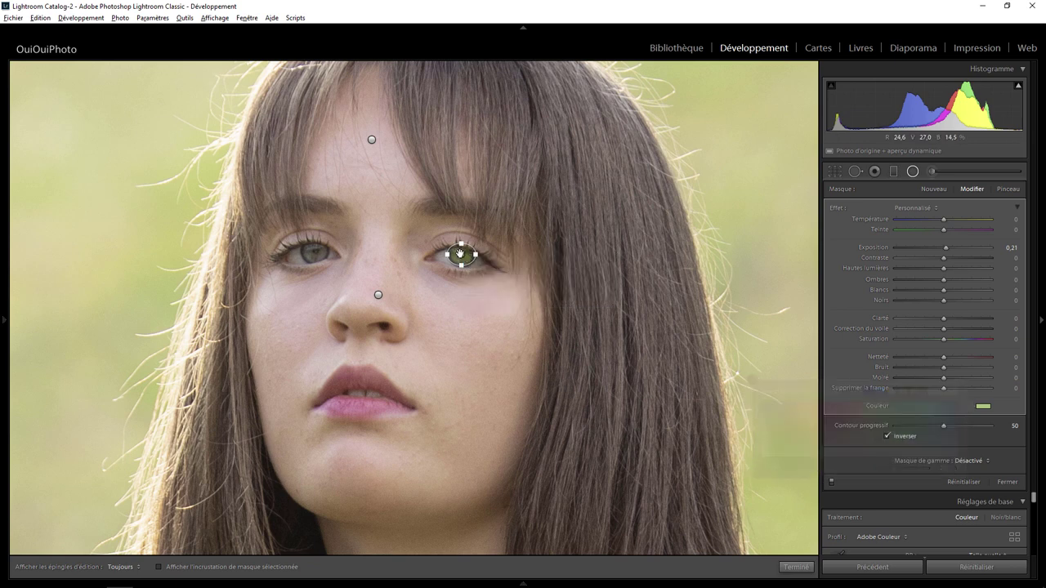
left_click_drag(461, 255, 314, 252)
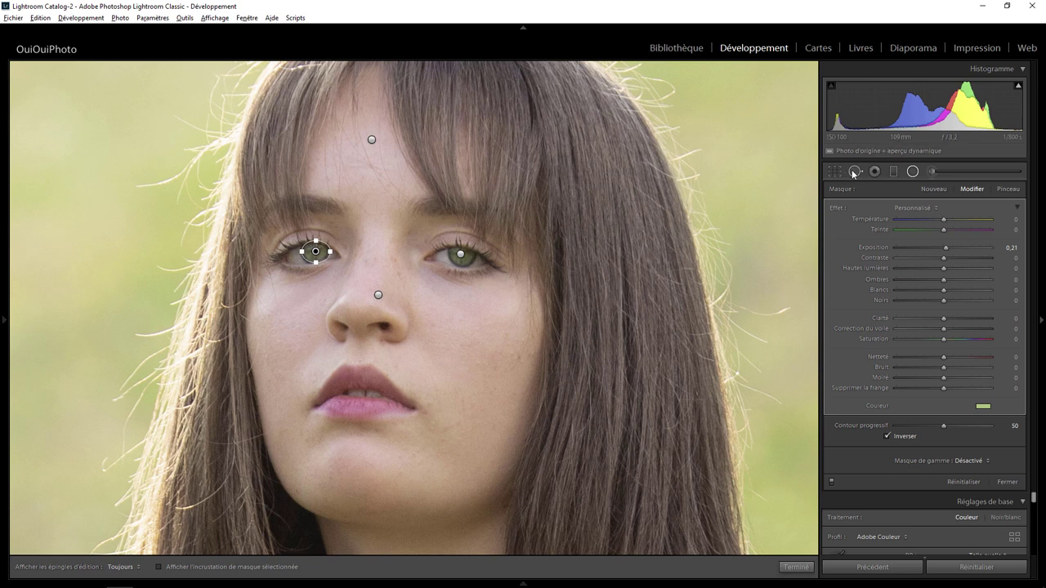
Step: Heal the blemish on the nose tip, sampling clean skin above the lip
left_click(855, 171)
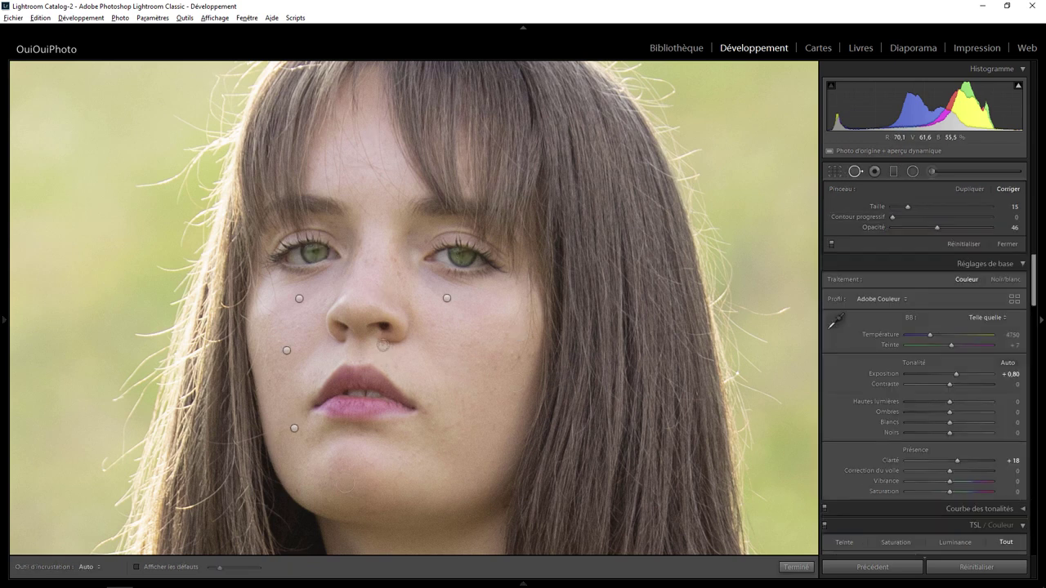
scroll(382, 343, "up", 2)
left_click(381, 343)
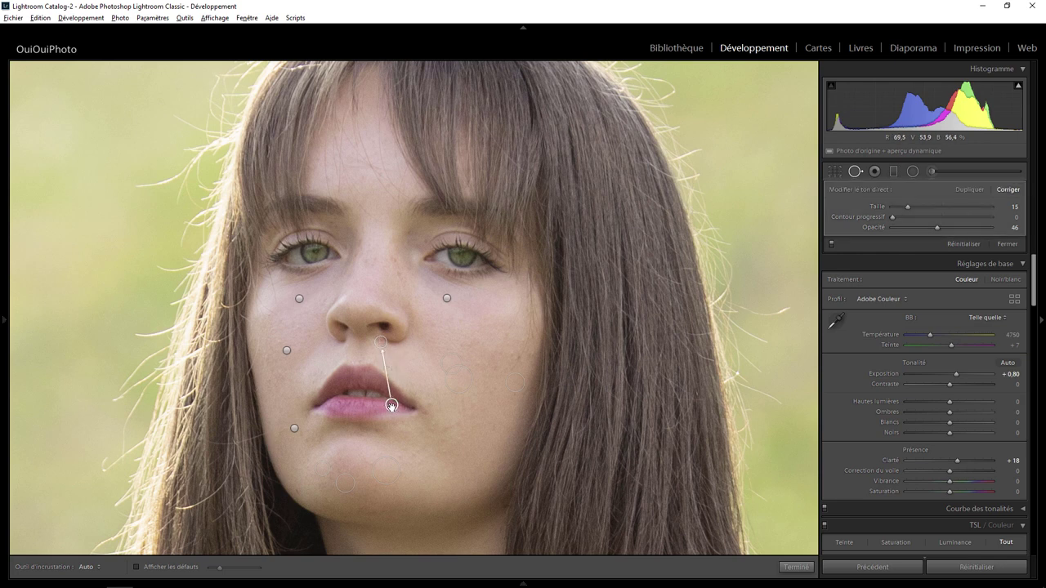
left_click_drag(391, 407, 411, 366)
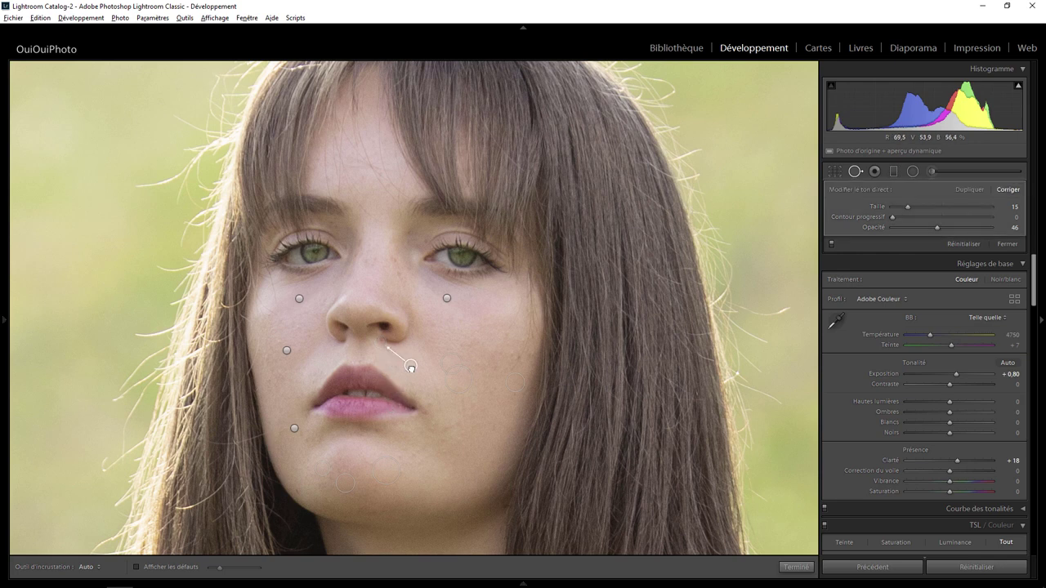
Step: Heal the chin and cheek blemishes using clean skin from below as the source
left_click(432, 426)
mouse_move(431, 426)
left_mouse_down()
mouse_move(431, 451)
mouse_move(407, 449)
left_mouse_up()
left_click(444, 443)
left_click_drag(459, 460, 453, 485)
left_click_drag(417, 454, 442, 482)
left_click(455, 430)
left_click_drag(479, 413, 439, 478)
left_click(797, 566)
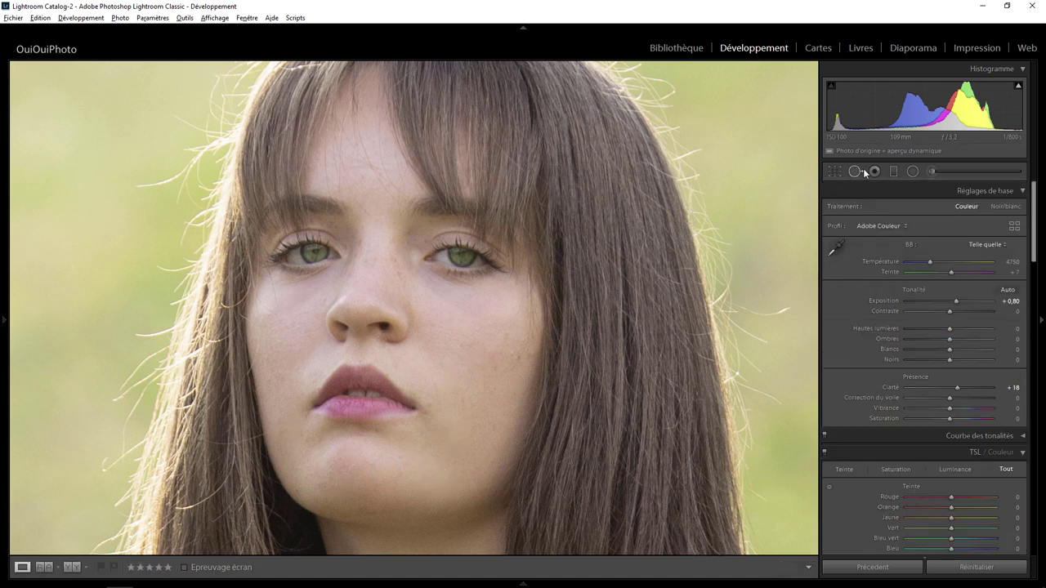
Step: Heal one more spot on the right cheek with a size-21 spot, then view the whole photo
left_click(857, 171)
scroll(511, 350, "down", 2)
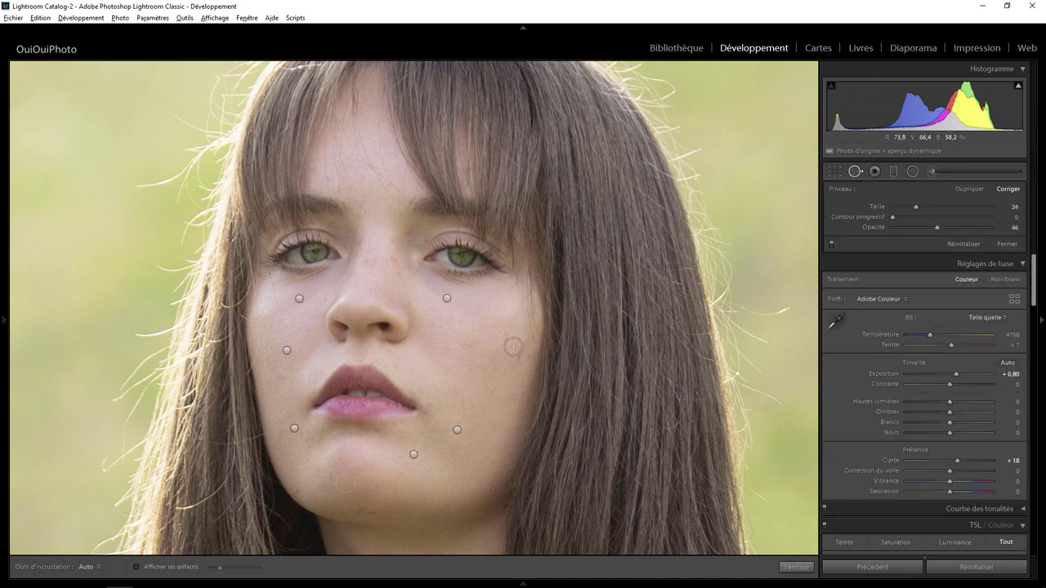
scroll(512, 350, "down", 2)
left_click(511, 351)
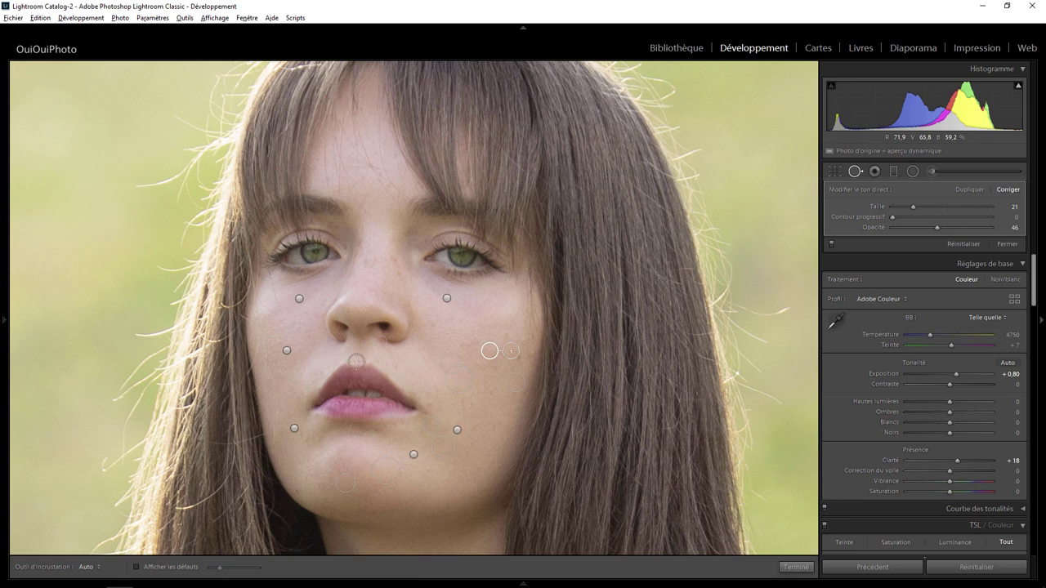
left_click(796, 566)
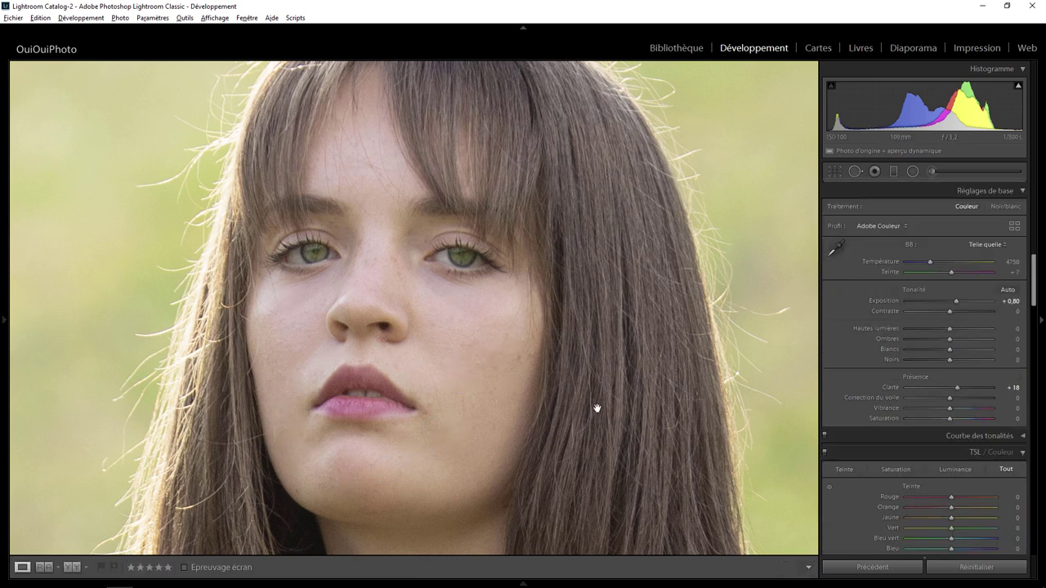
left_click(381, 244)
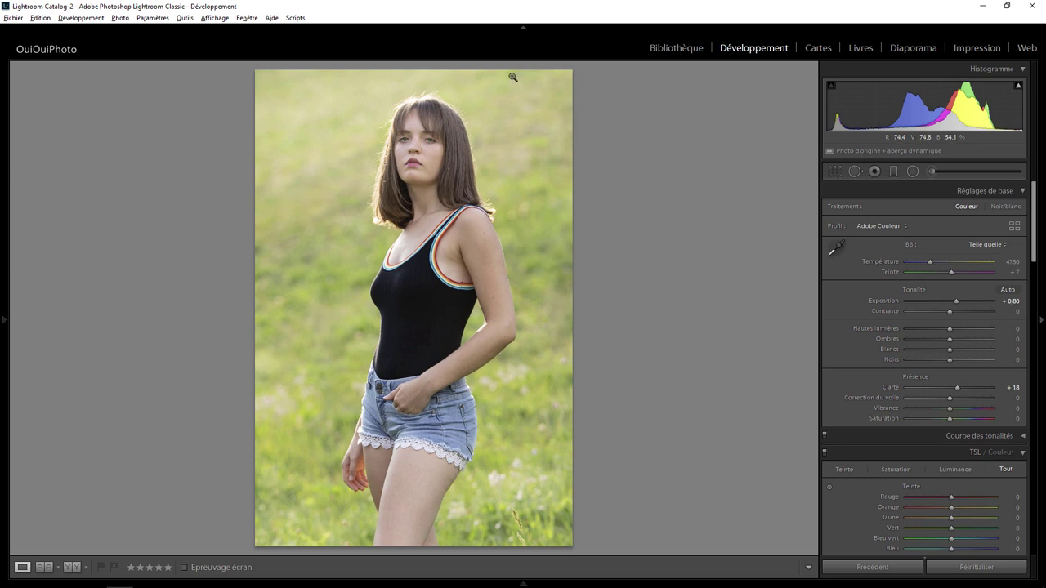
Step: Brighten the head with an oval radial filter at Exposition 0.81, extended onto the shoulders
left_click(914, 172)
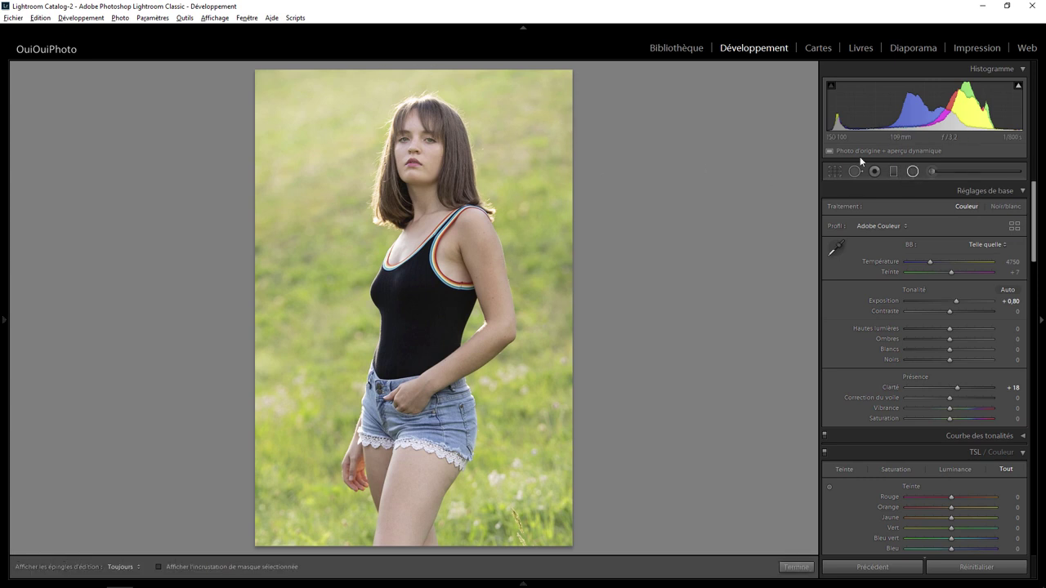
left_click_drag(413, 121, 633, 219)
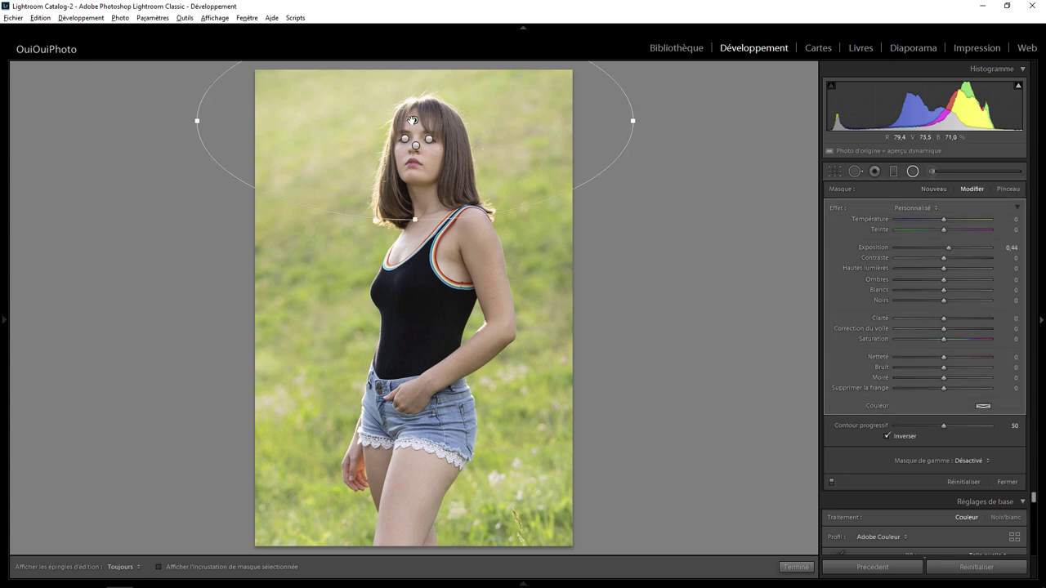
left_click_drag(953, 245, 954, 250)
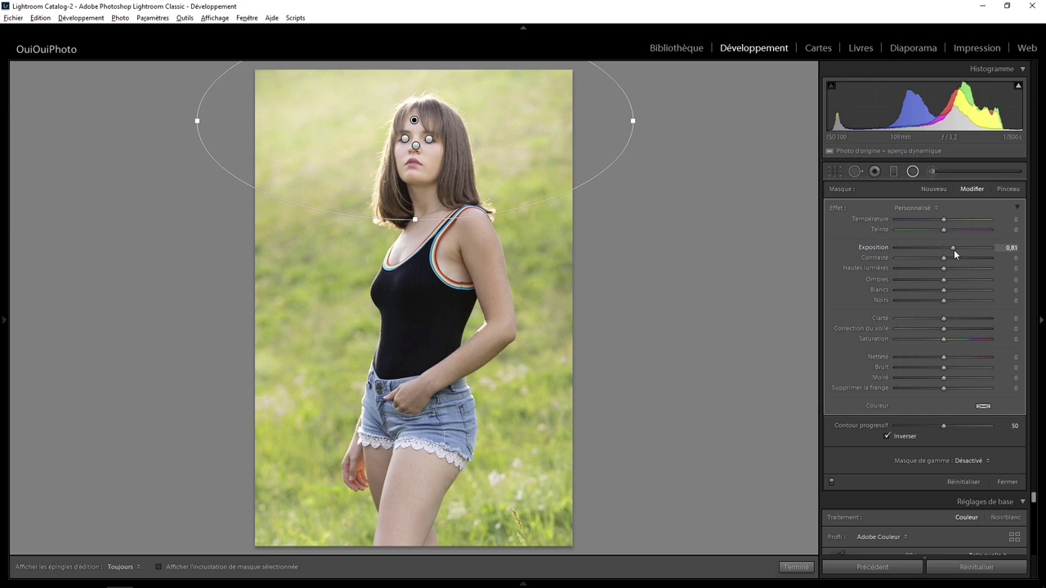
left_click_drag(415, 220, 417, 261)
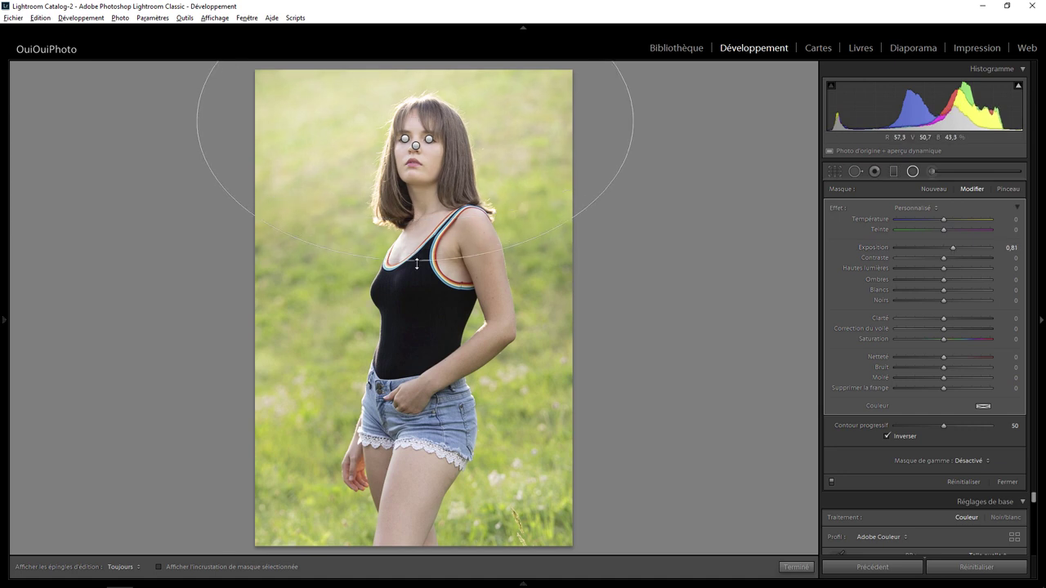
left_click(794, 568)
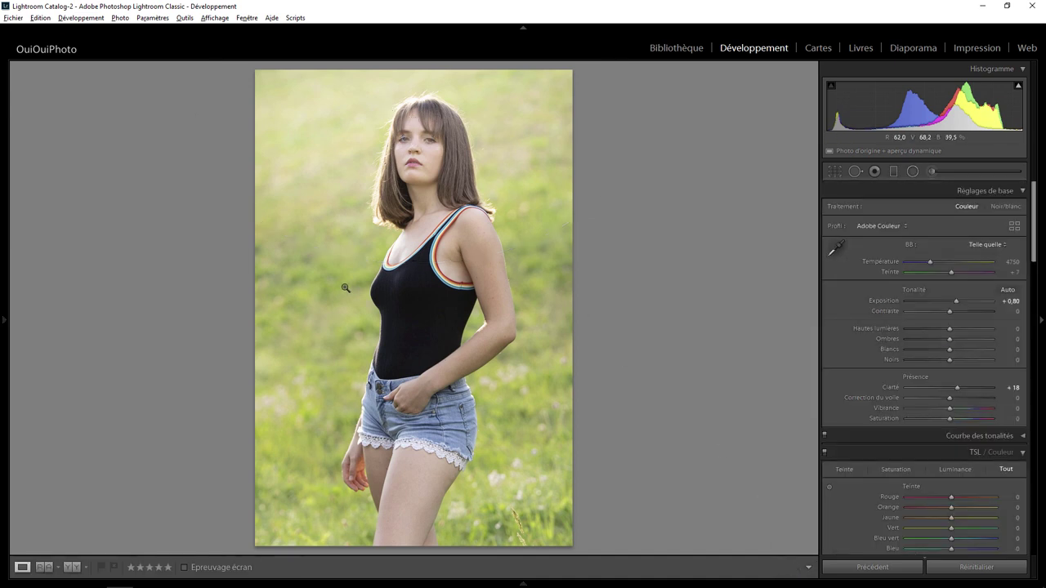
left_click(914, 171)
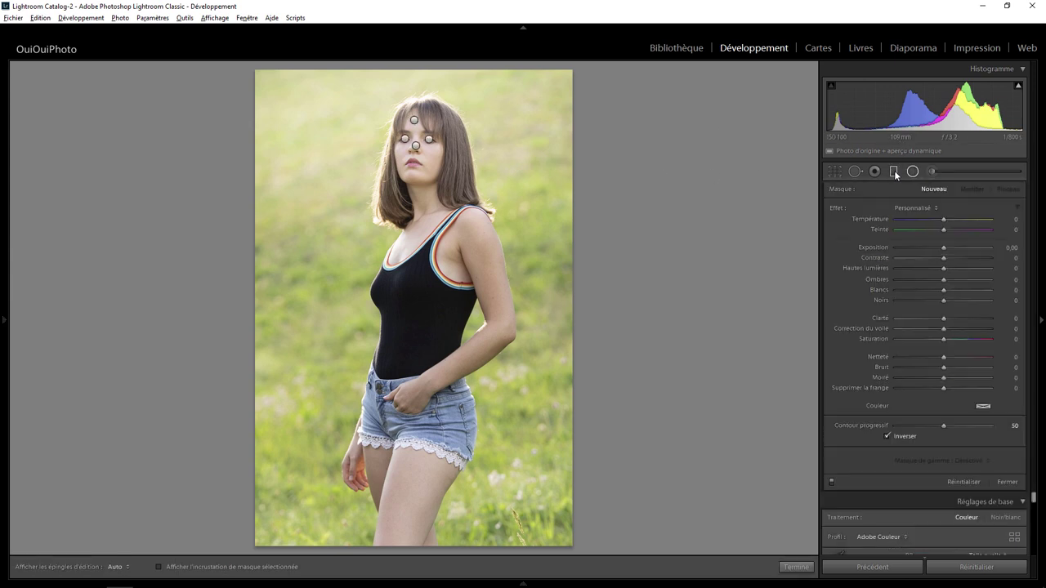
Step: Add a torso graduated filter with Correction du voile −3, widened and moved down to the waist
left_click(895, 172)
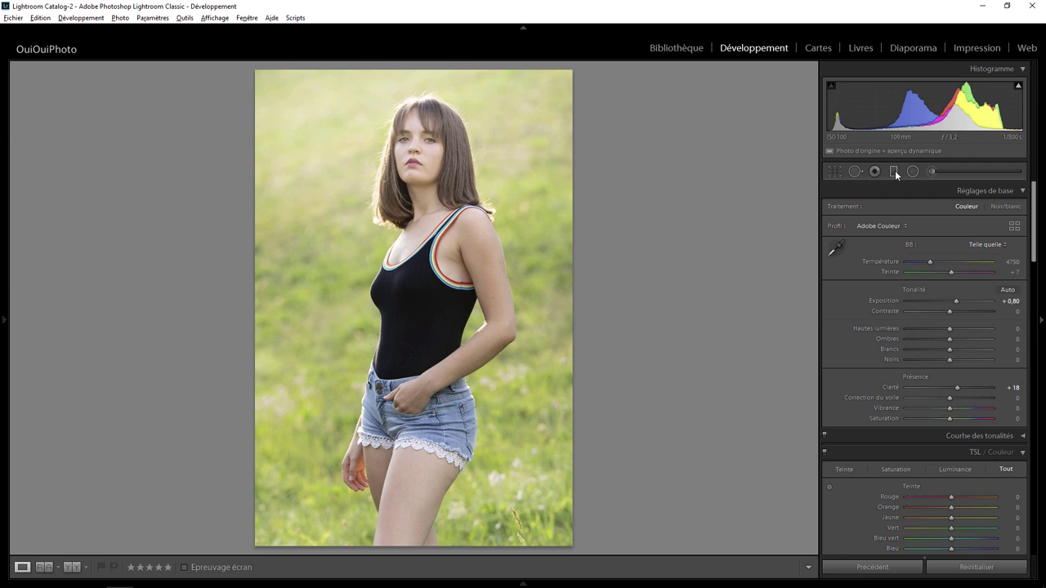
left_click(895, 170)
mouse_move(411, 284)
left_mouse_down()
mouse_move(411, 357)
mouse_move(409, 293)
left_mouse_up()
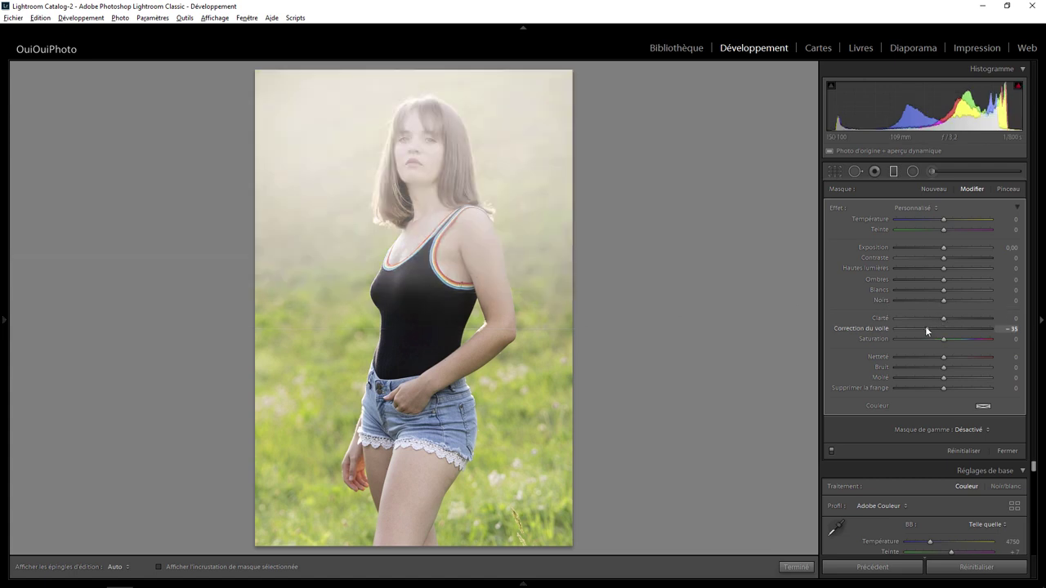
mouse_move(926, 328)
left_mouse_down()
mouse_move(985, 324)
mouse_move(940, 332)
left_mouse_up()
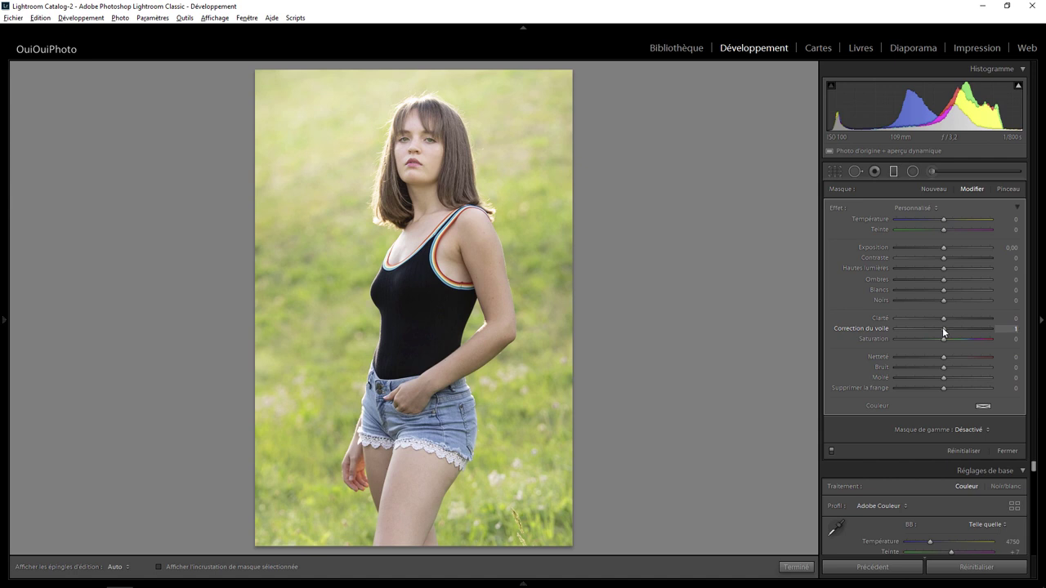
left_click_drag(942, 330, 941, 329)
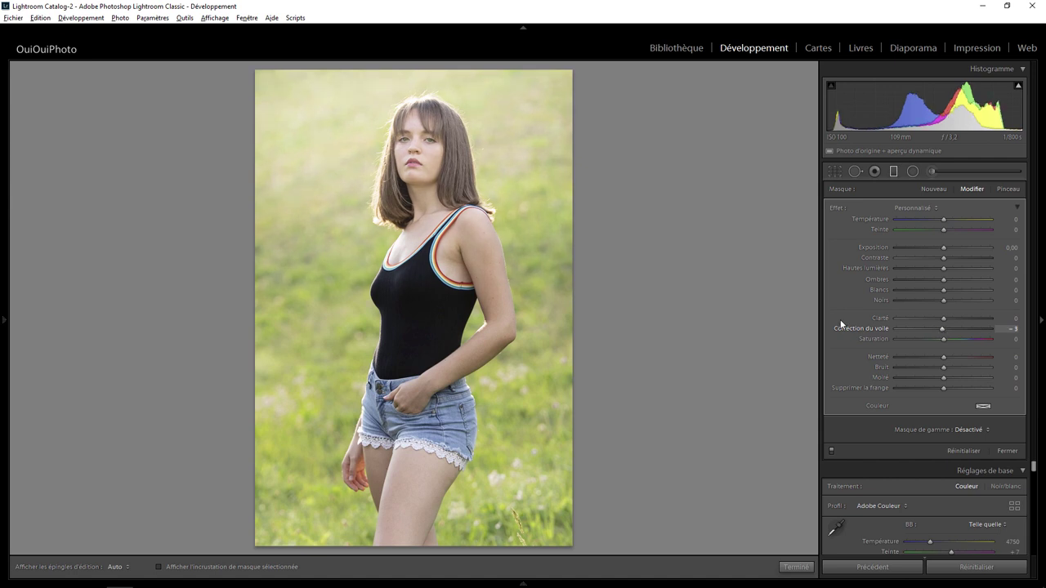
mouse_move(419, 352)
left_click_drag(417, 328, 412, 355)
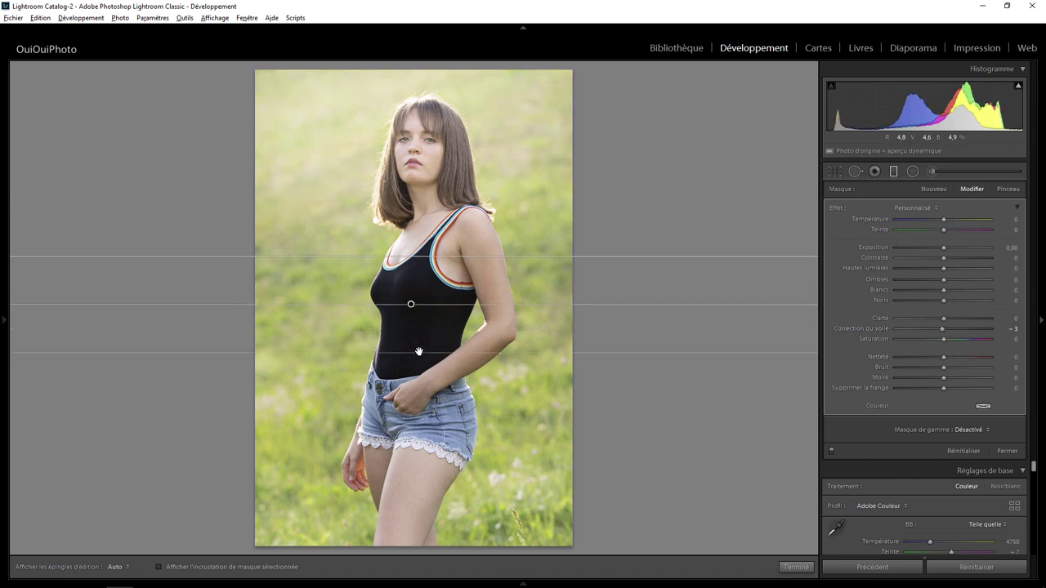
left_click_drag(411, 306, 415, 335)
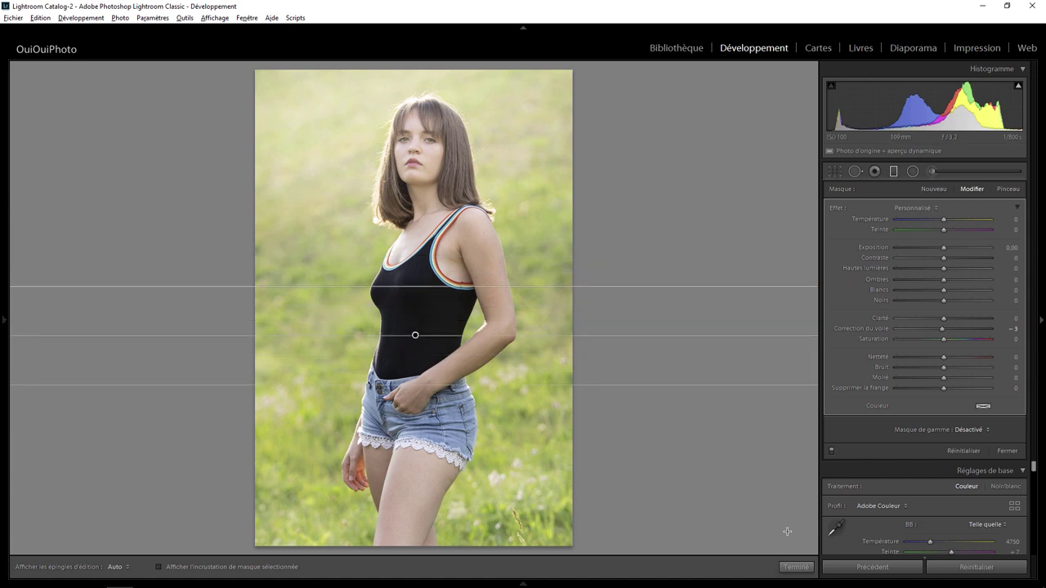
left_click(913, 171)
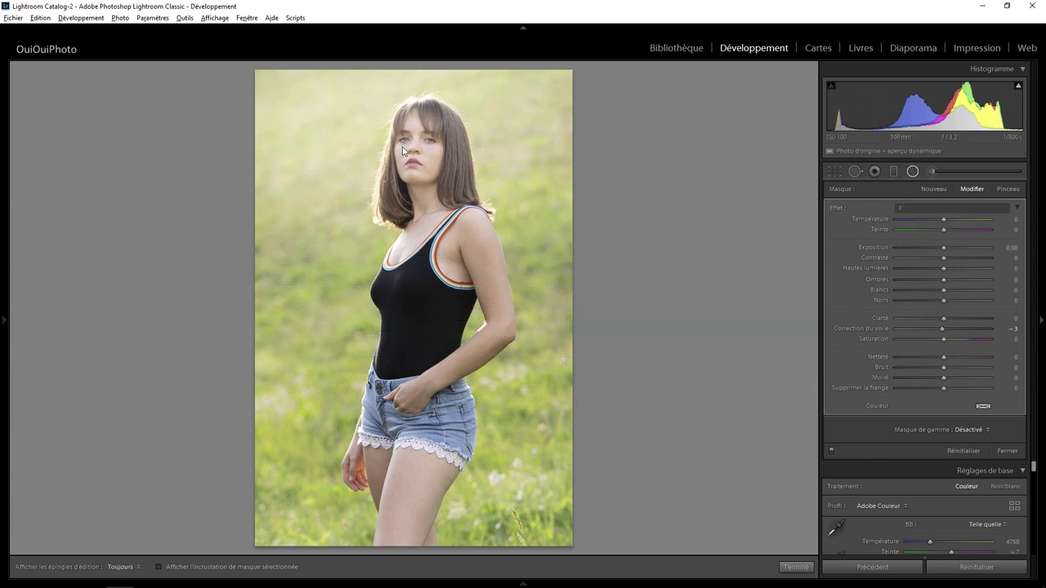
Step: Lower the head oval's Exposition to 0.58, then zoom in 1:1 on the underarm shadow
left_click(414, 121)
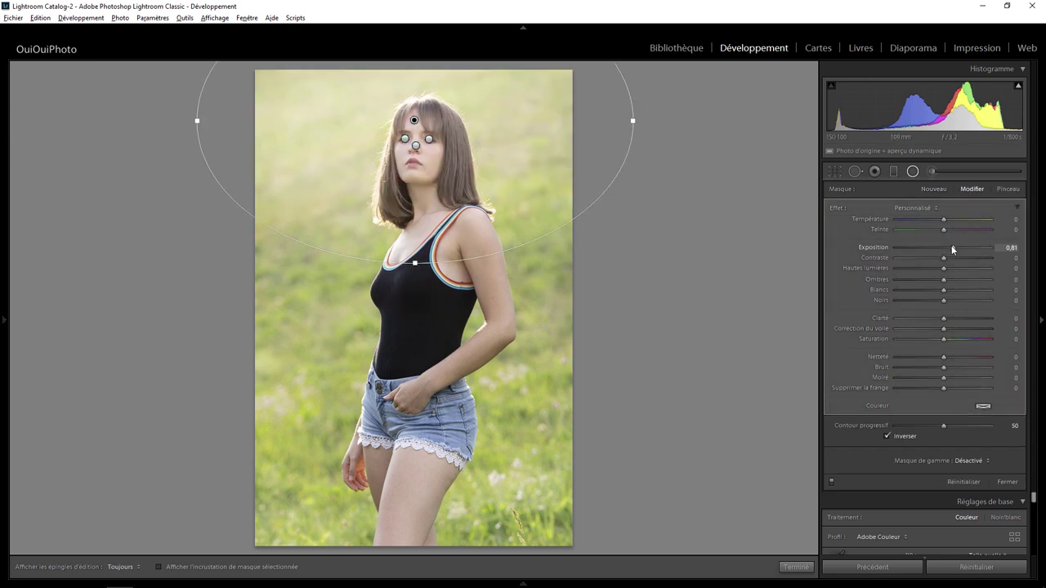
left_click_drag(952, 249, 951, 250)
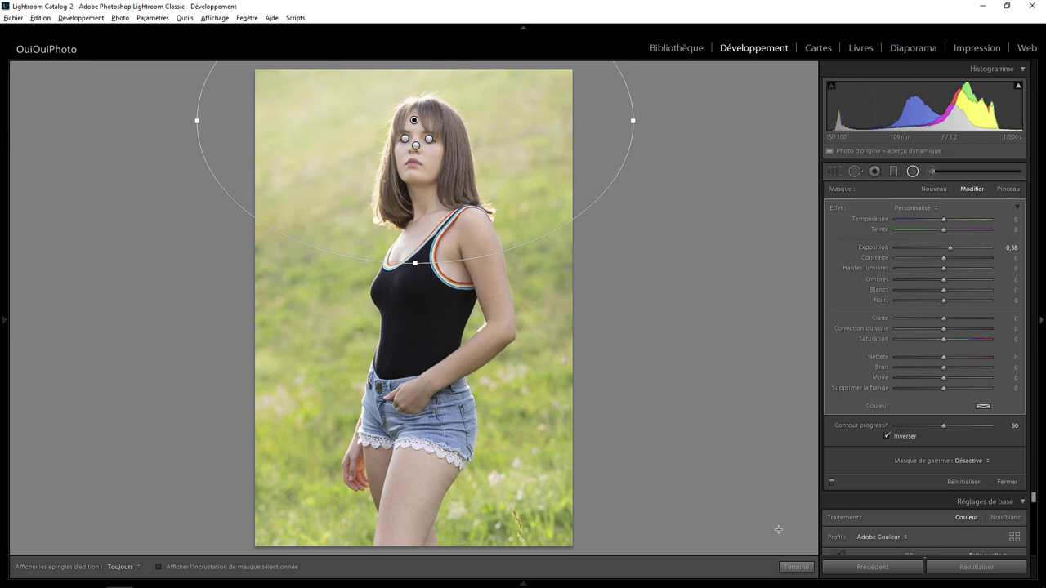
left_click(796, 568)
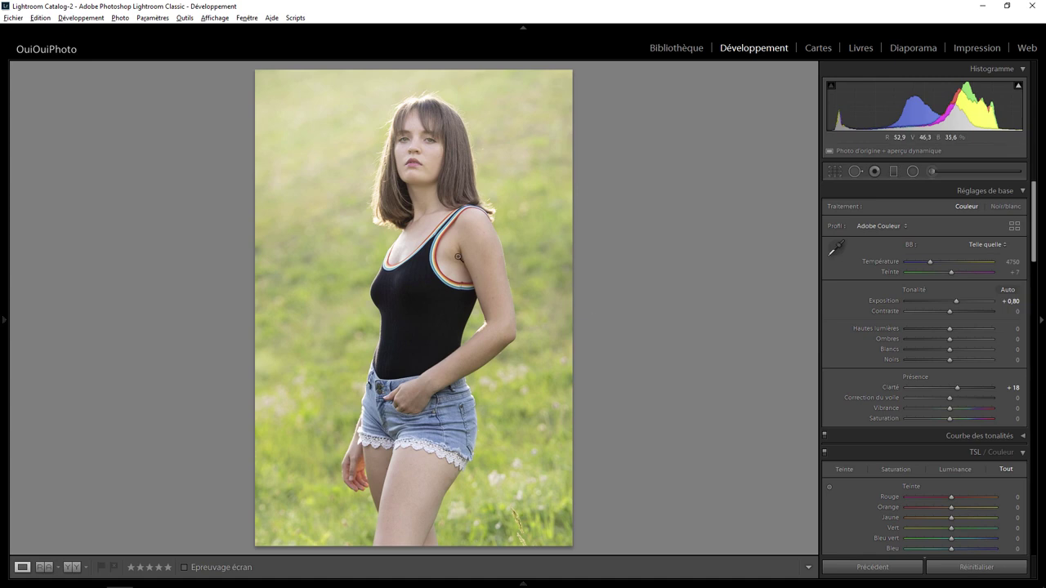
left_click(469, 260)
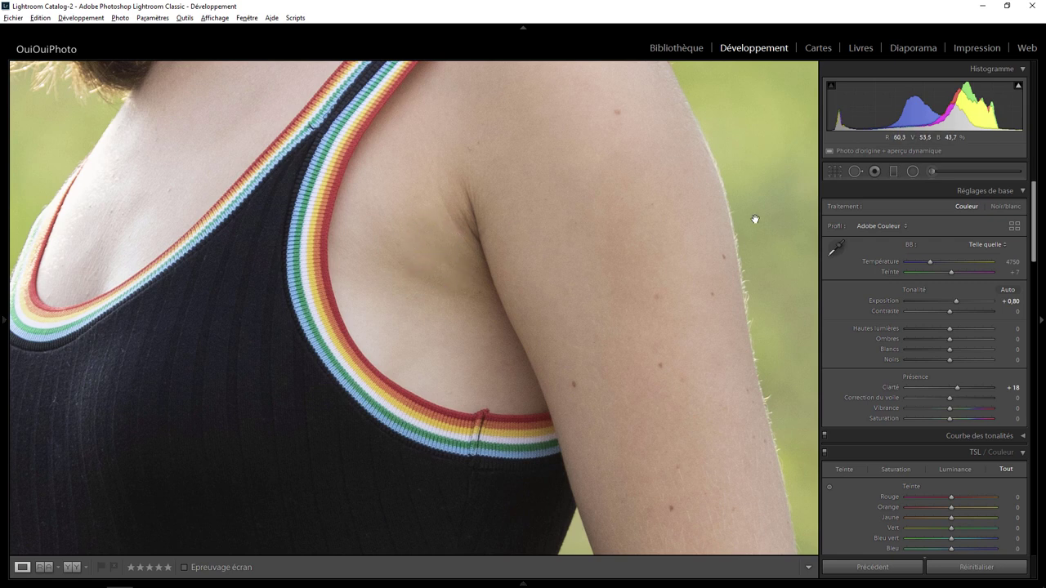
Step: Draw a new radial filter circle over the underarm shadow, shifted lower and slightly widened
left_click(912, 172)
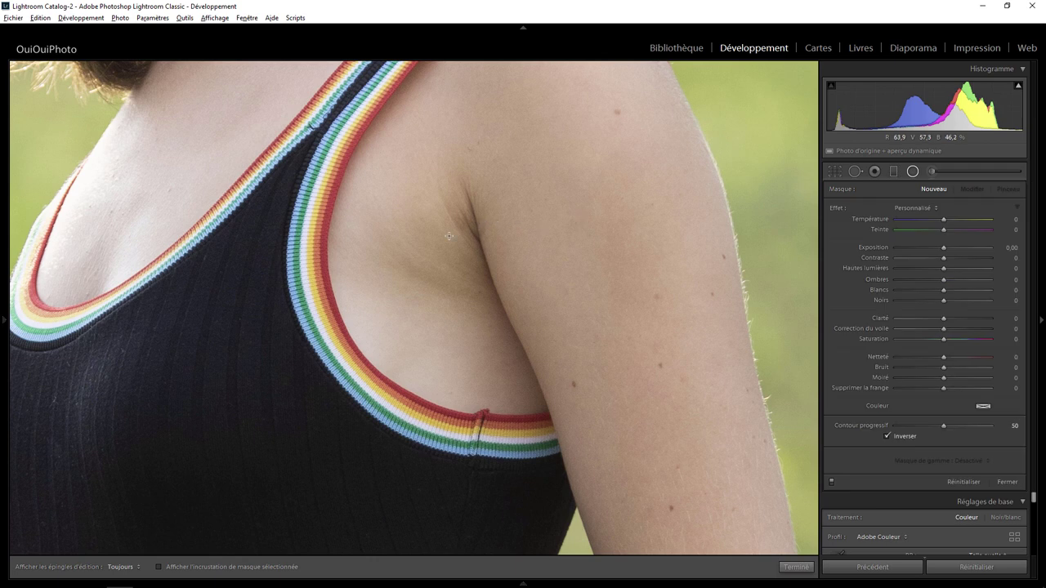
left_click_drag(450, 237, 548, 336)
left_click_drag(447, 236, 447, 251)
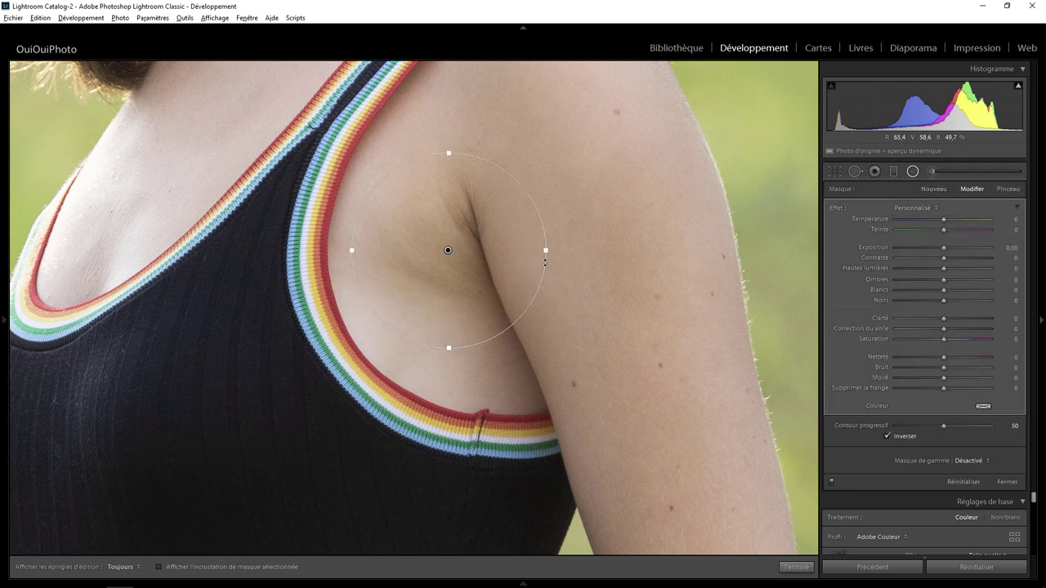
left_click_drag(547, 251, 553, 251)
Step: Set the circle's Saturation to −100 and give it a warm skin-coloured tint
left_click_drag(946, 338, 897, 338)
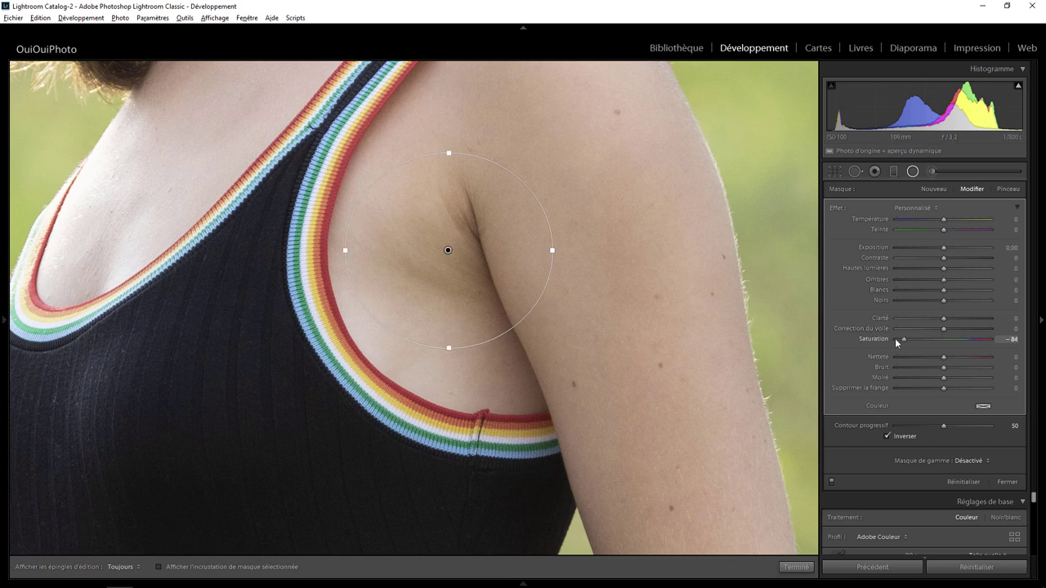
left_click(983, 406)
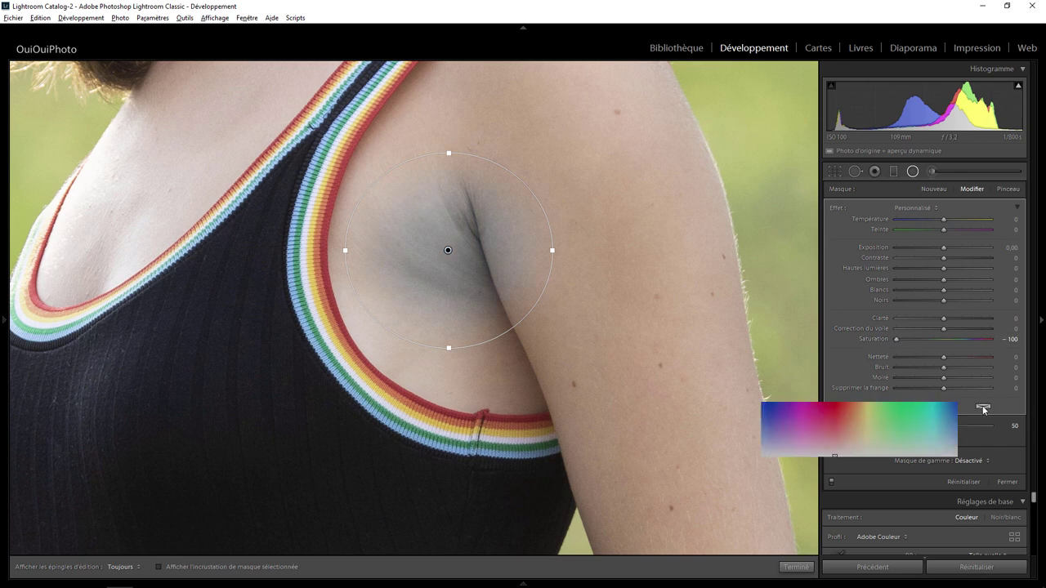
left_click(859, 433)
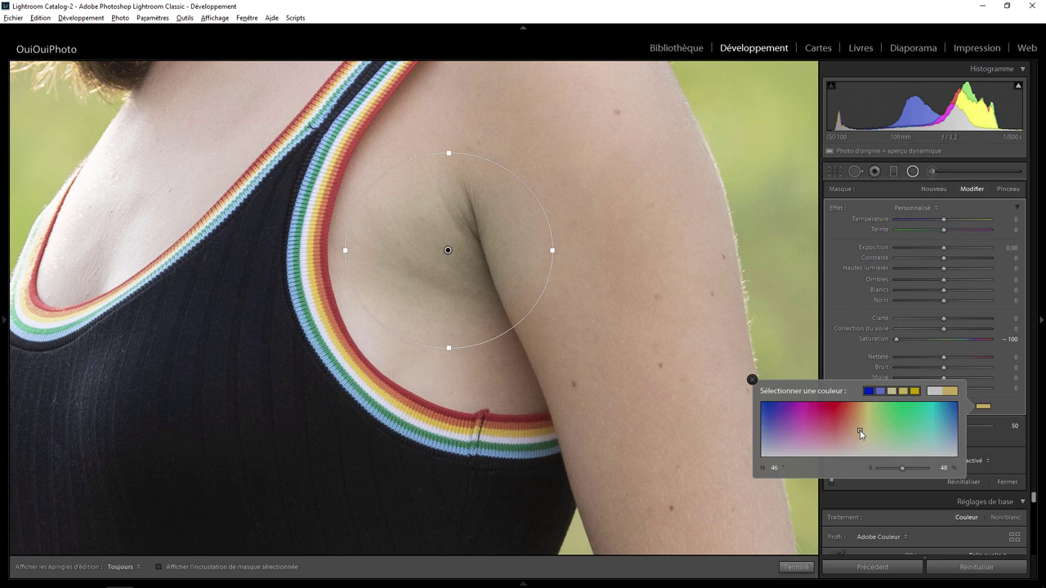
left_click_drag(860, 433, 669, 283)
left_click_drag(890, 470, 906, 471)
Step: Set Shadows +60, Contrast −48 and Clarity −39 inside the circle, then zoom out to the full portrait
left_click_drag(946, 283, 969, 286)
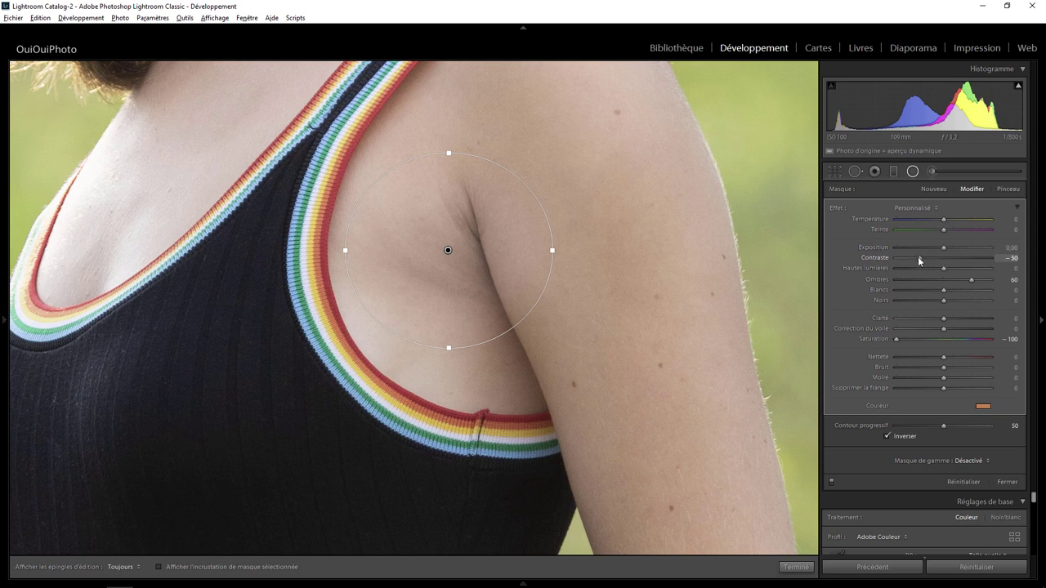
mouse_move(899, 260)
left_mouse_down()
mouse_move(1009, 261)
mouse_move(913, 261)
mouse_move(934, 258)
mouse_move(924, 257)
left_mouse_up()
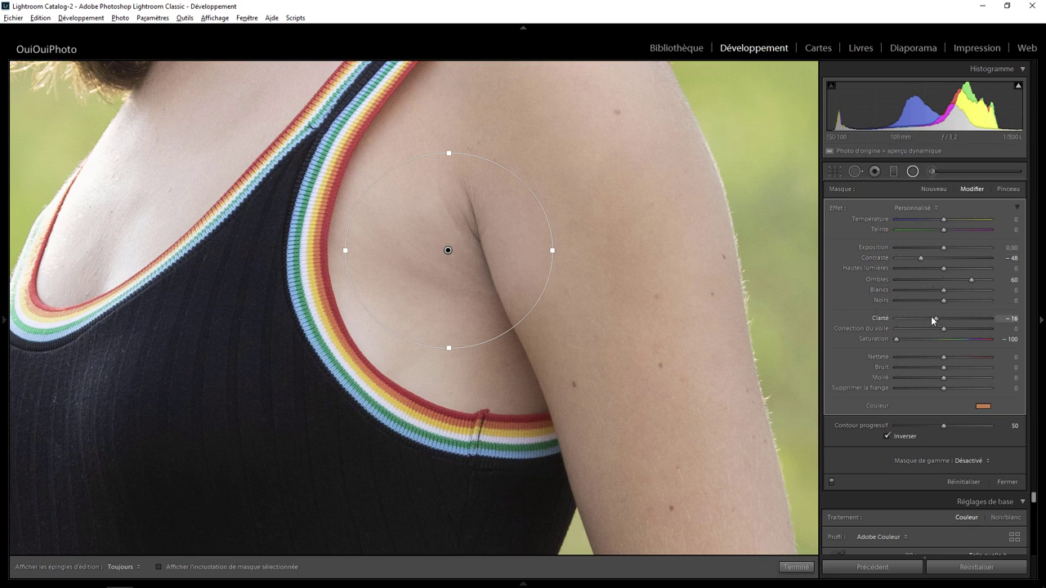
left_click_drag(936, 317, 923, 318)
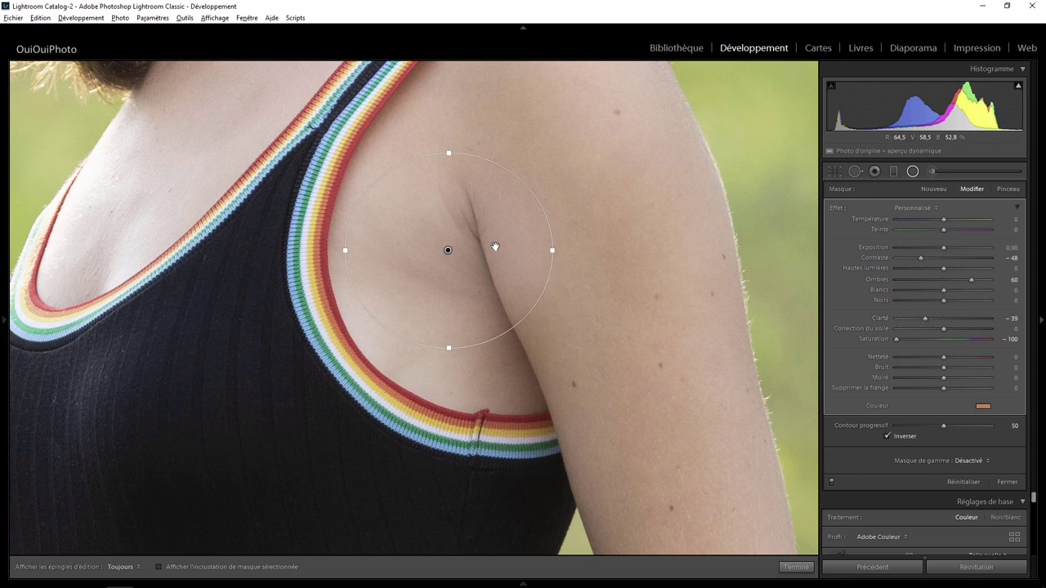
left_click(795, 566)
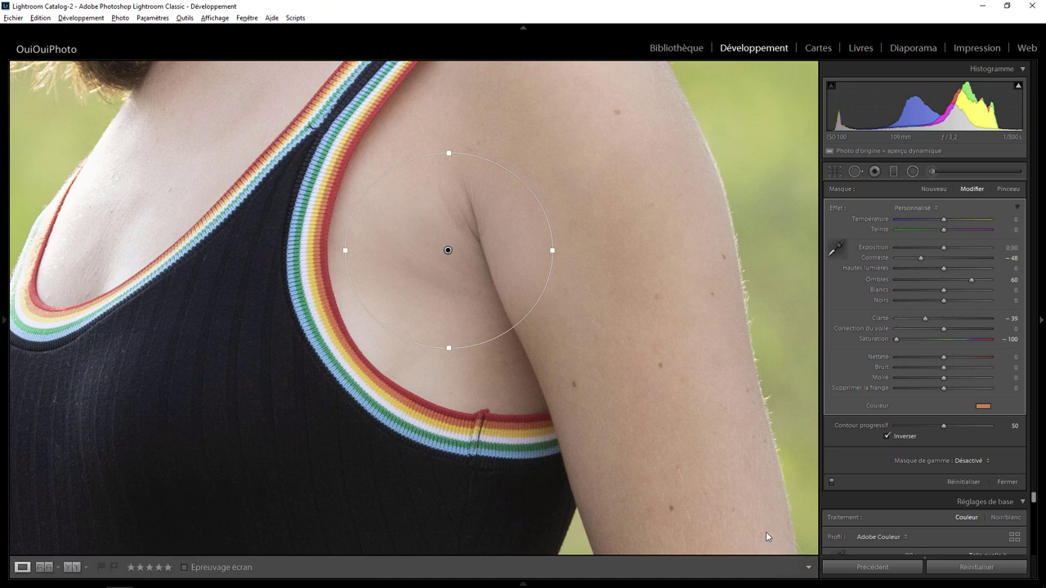
left_click(470, 252)
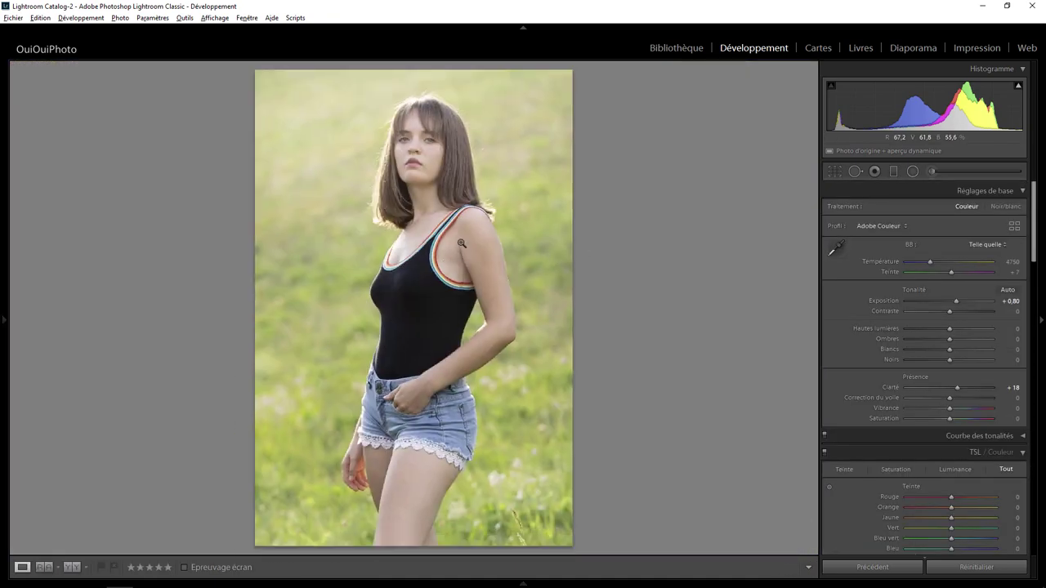
Step: Slightly raise the underarm radial filter's tint saturation, then return to the full portrait
left_click(454, 260)
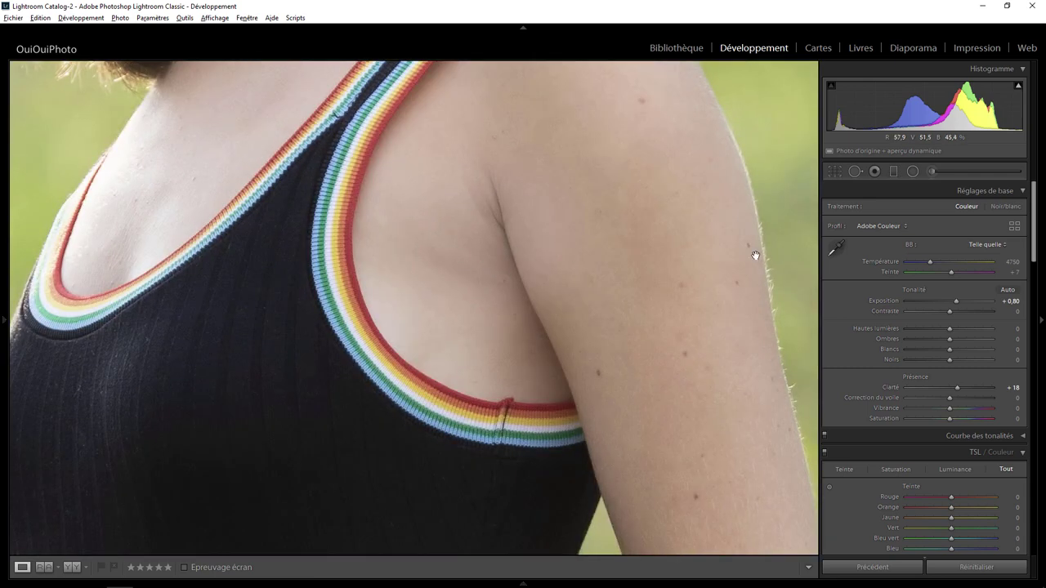
left_click(914, 171)
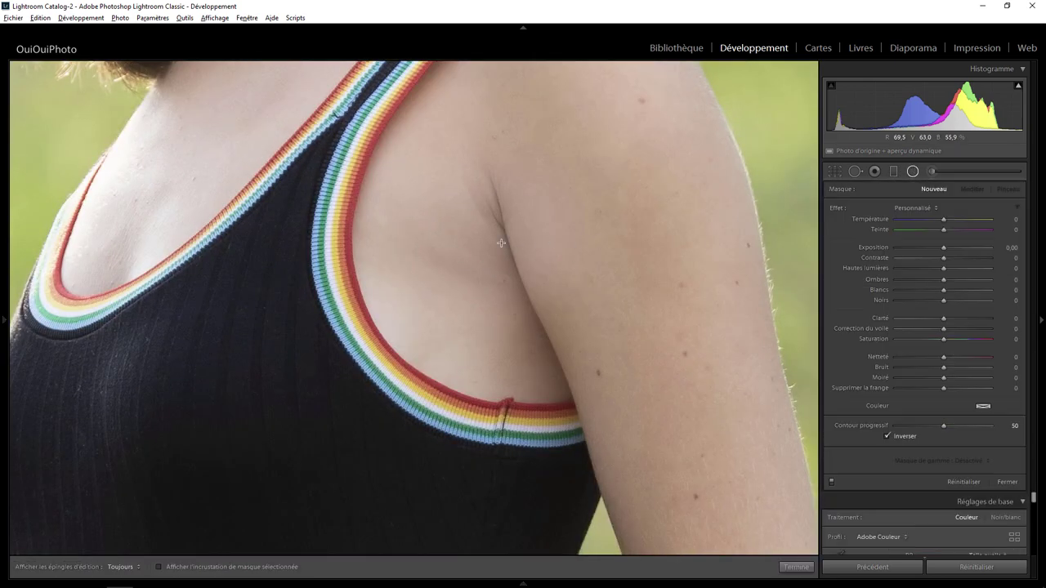
left_click_drag(473, 239, 577, 336)
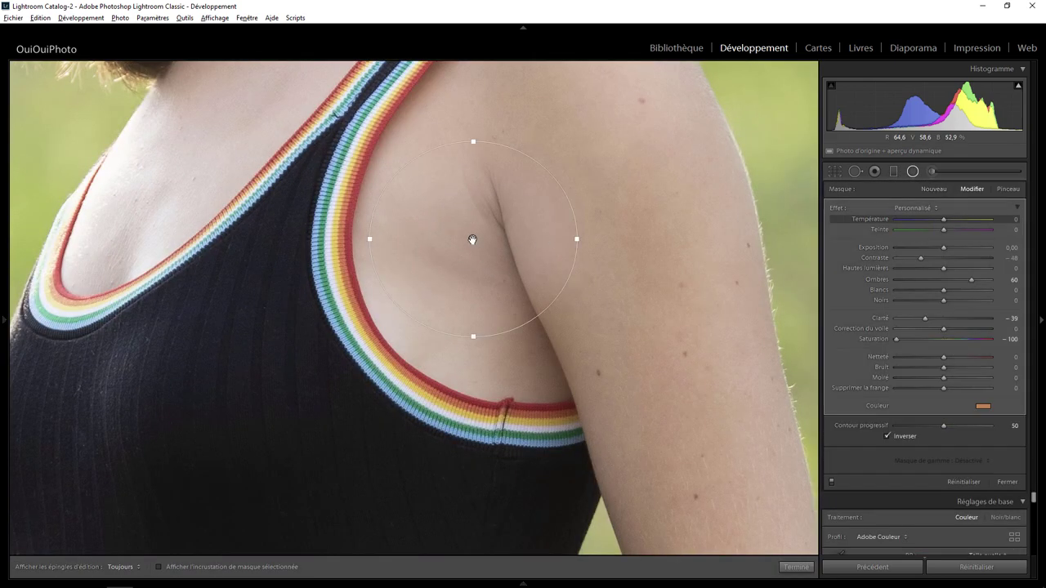
left_click(984, 409)
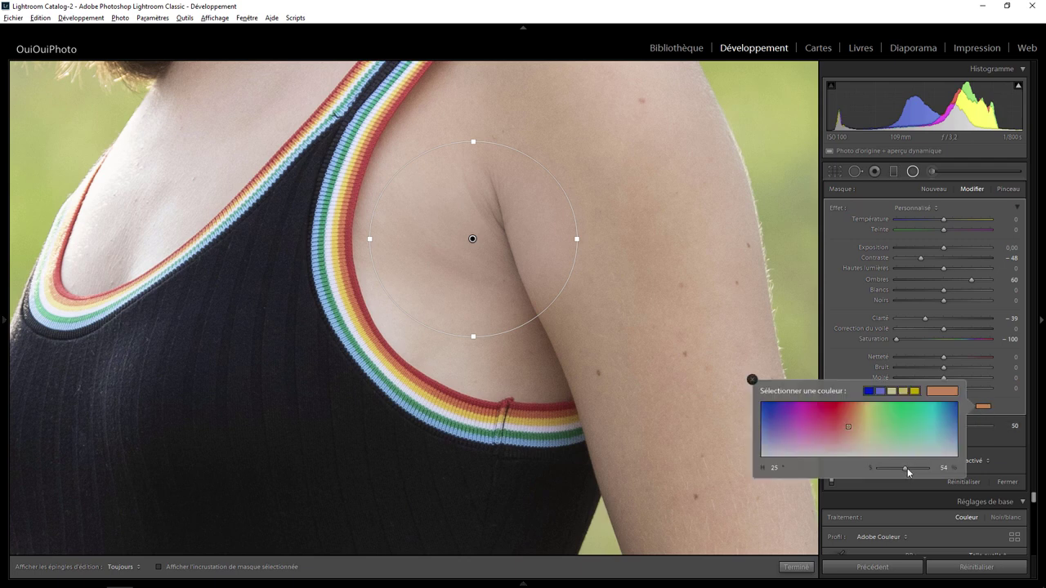
left_click_drag(910, 472, 911, 472)
left_click(751, 380)
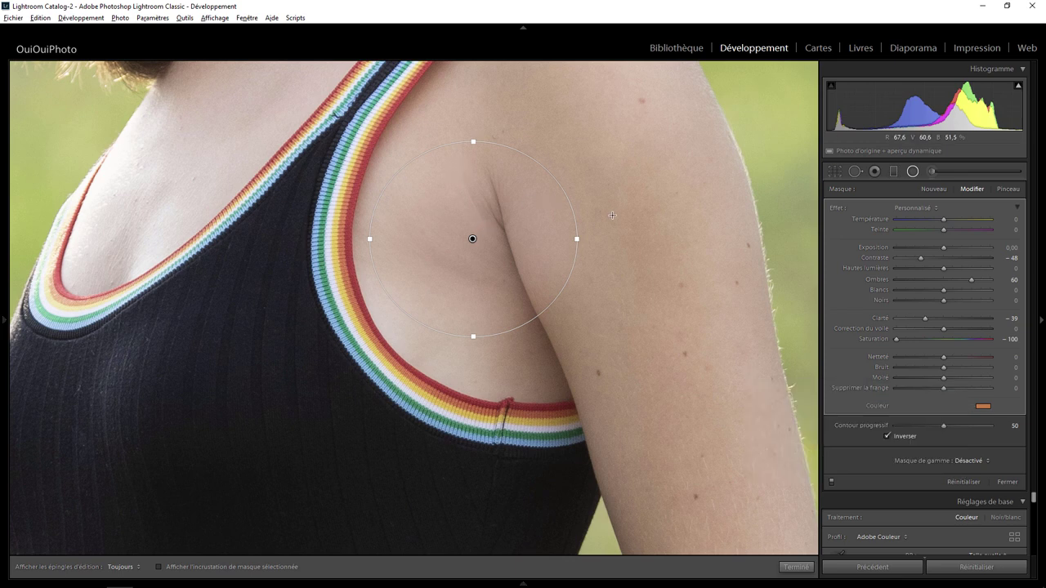
left_click(793, 567)
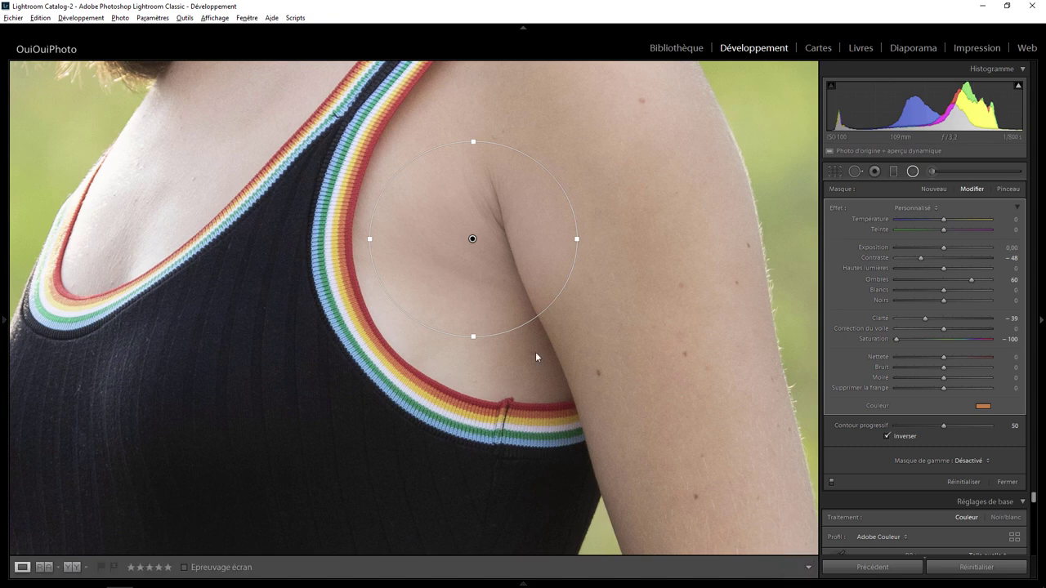
left_click(461, 295)
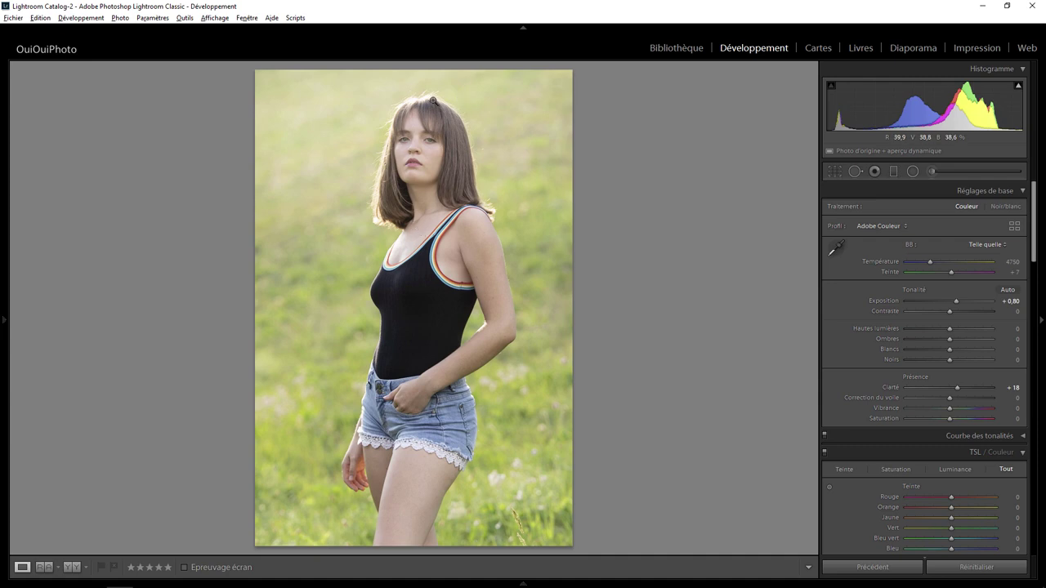
left_click(434, 106)
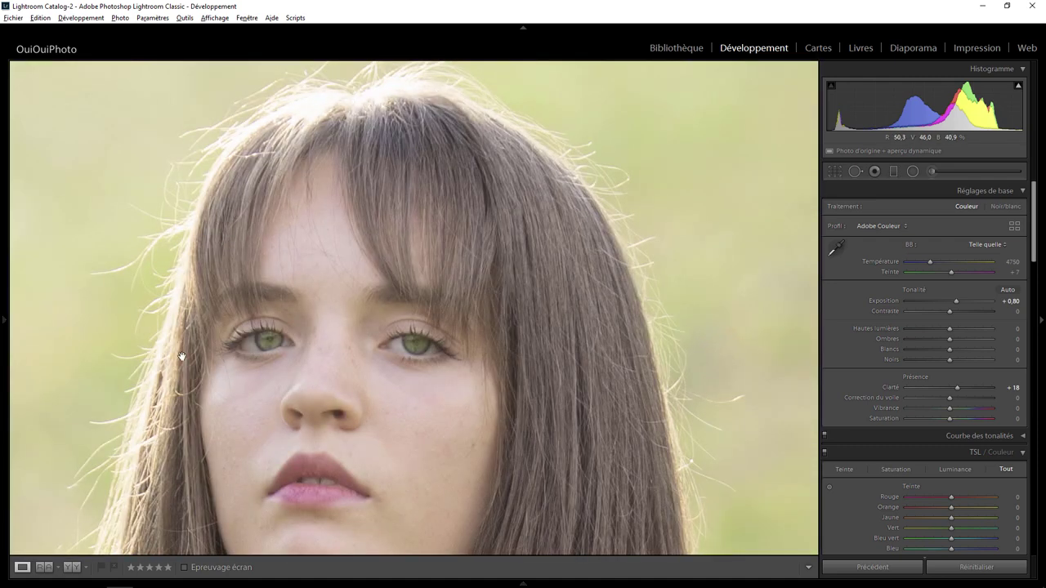
left_click(323, 111)
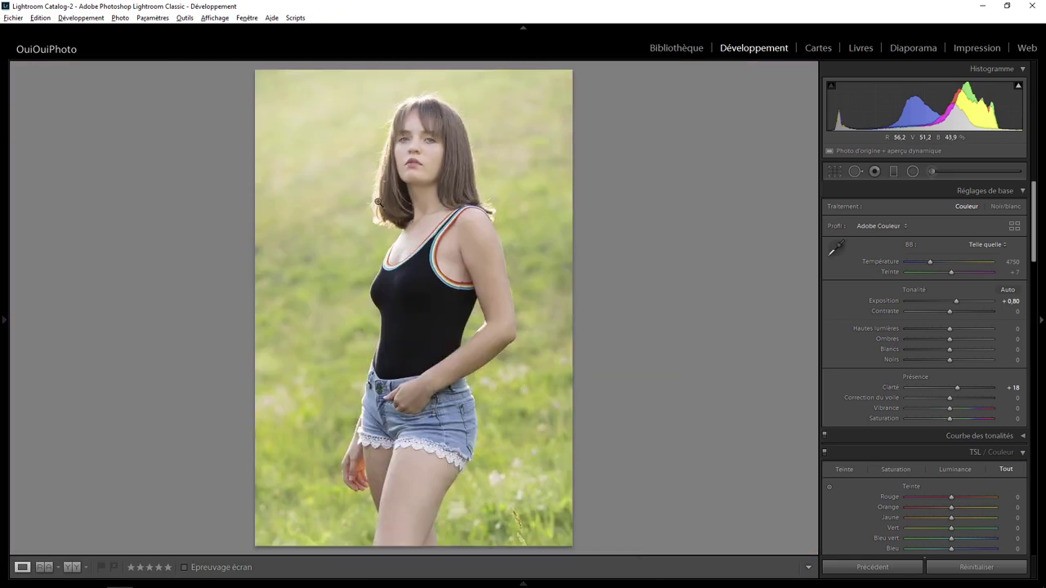
left_click(381, 204)
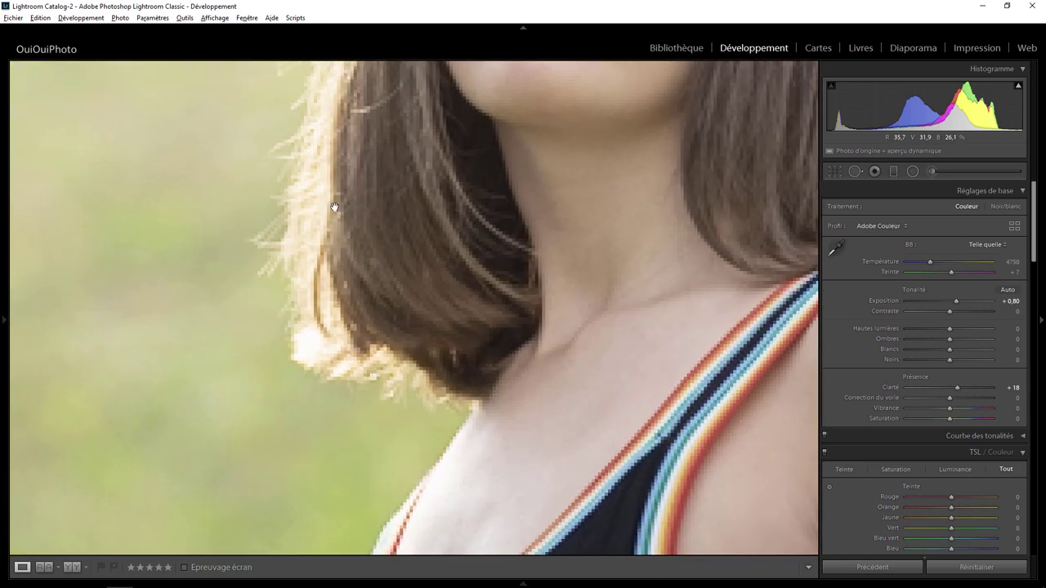
left_click(318, 220)
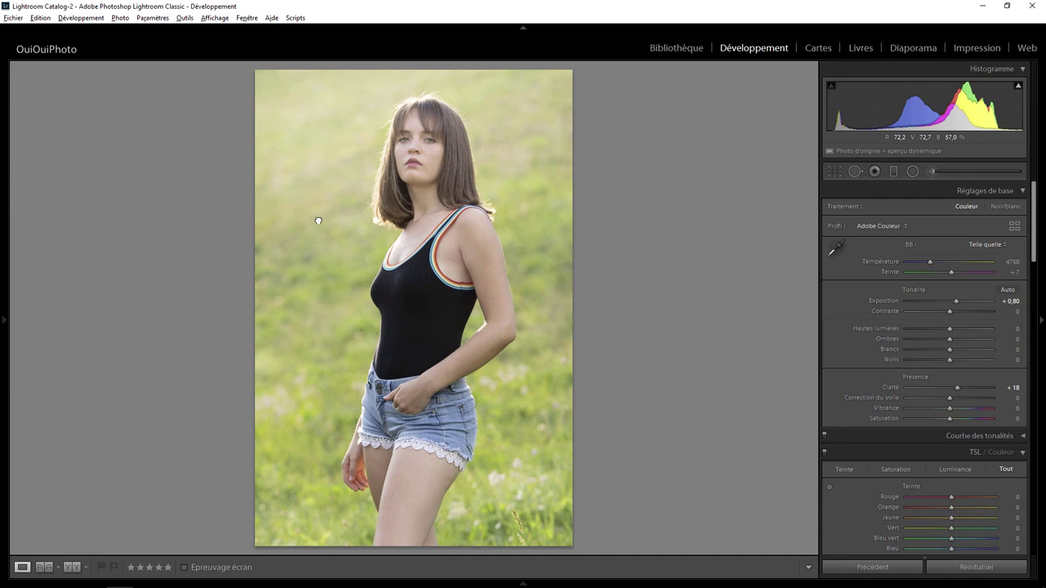
key("backslash")
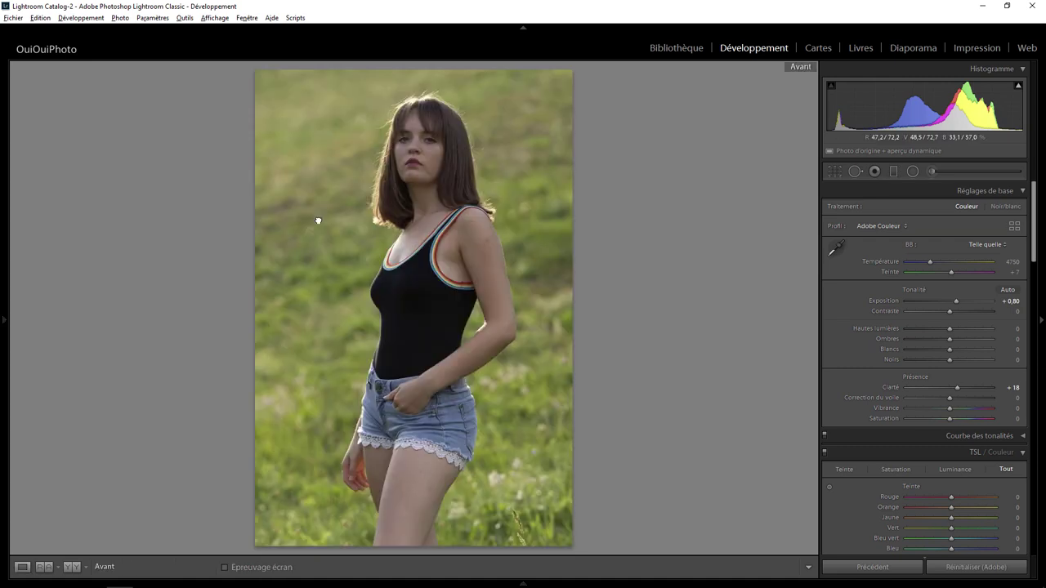
key("backslash")
key("backslash")
key("backslash")
key("backslash")
key("backslash")
key("backslash")
key("backslash")
key("backslash")
key("backslash")
key("backslash")
key("backslash")
key("backslash")
key("backslash")
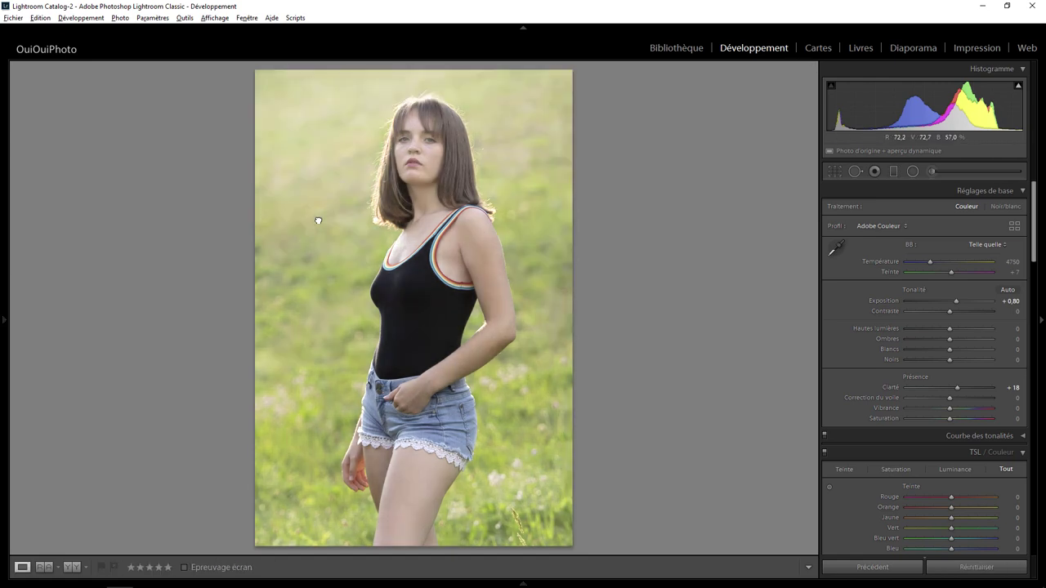